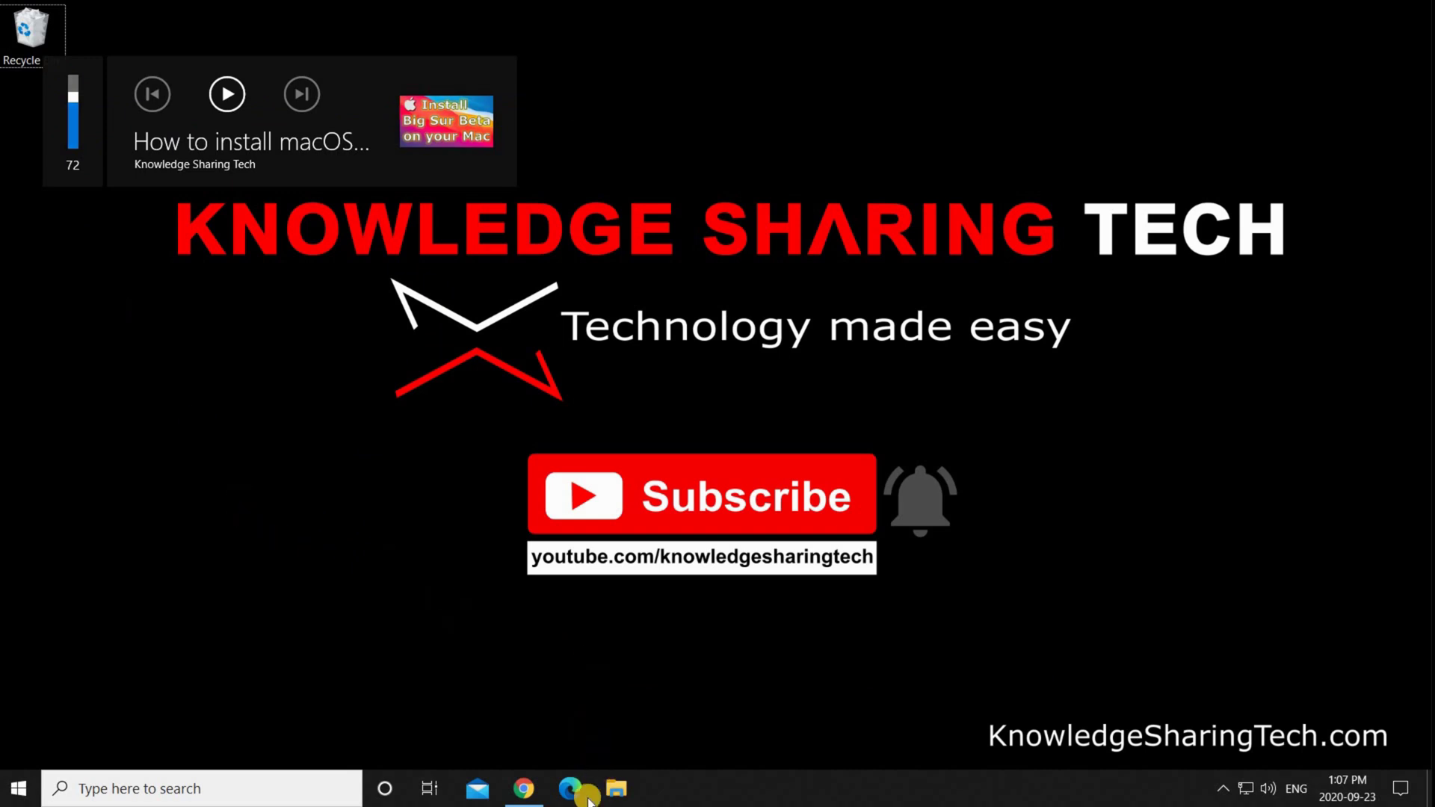
Launch Edge and load the pasted wordpress.venturi.de HideVolumeOSD article address.
{"action": "left_click", "coordinate": [572, 788]}
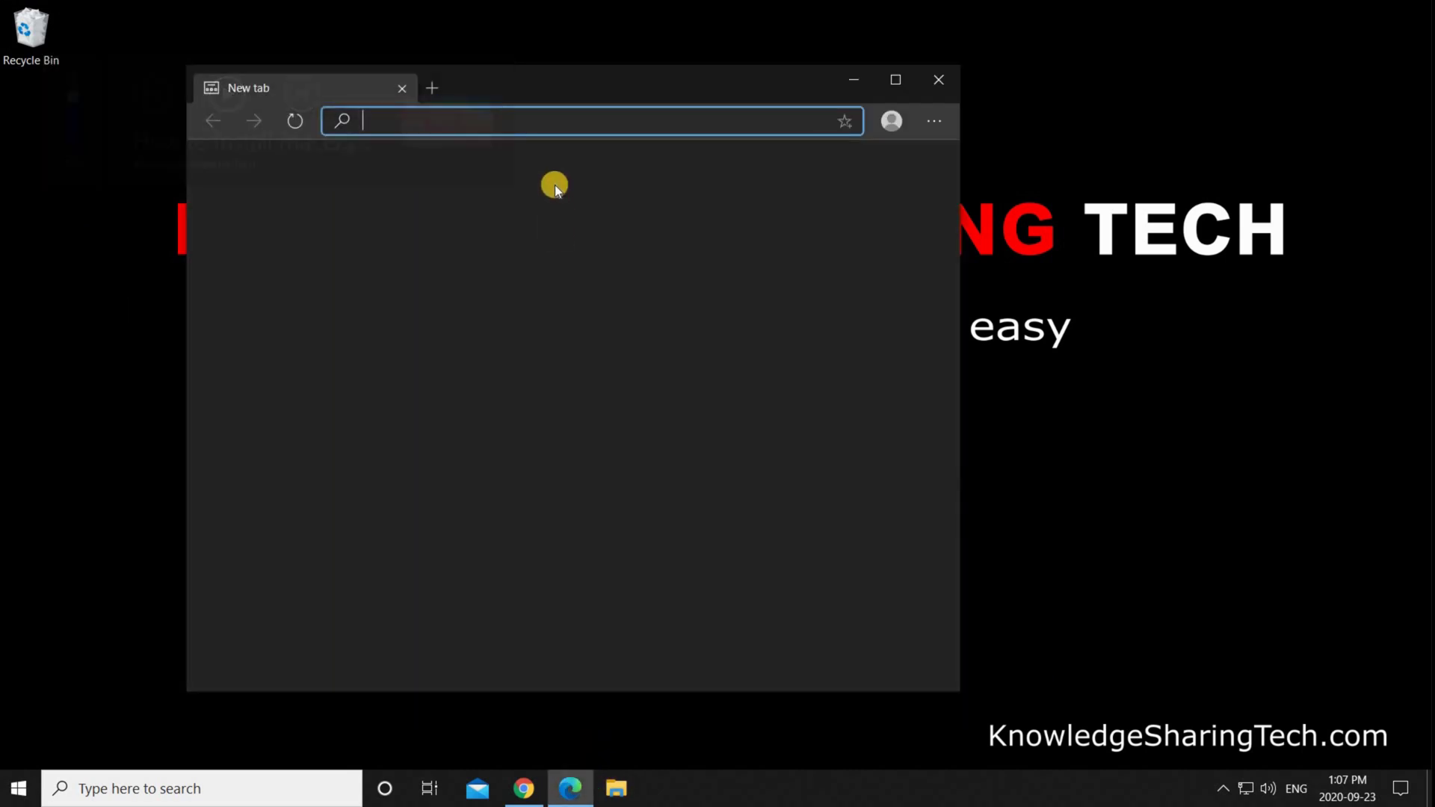
{"action": "type", "text": "http://wordpress.venturi.de/?p=1#more-1"}
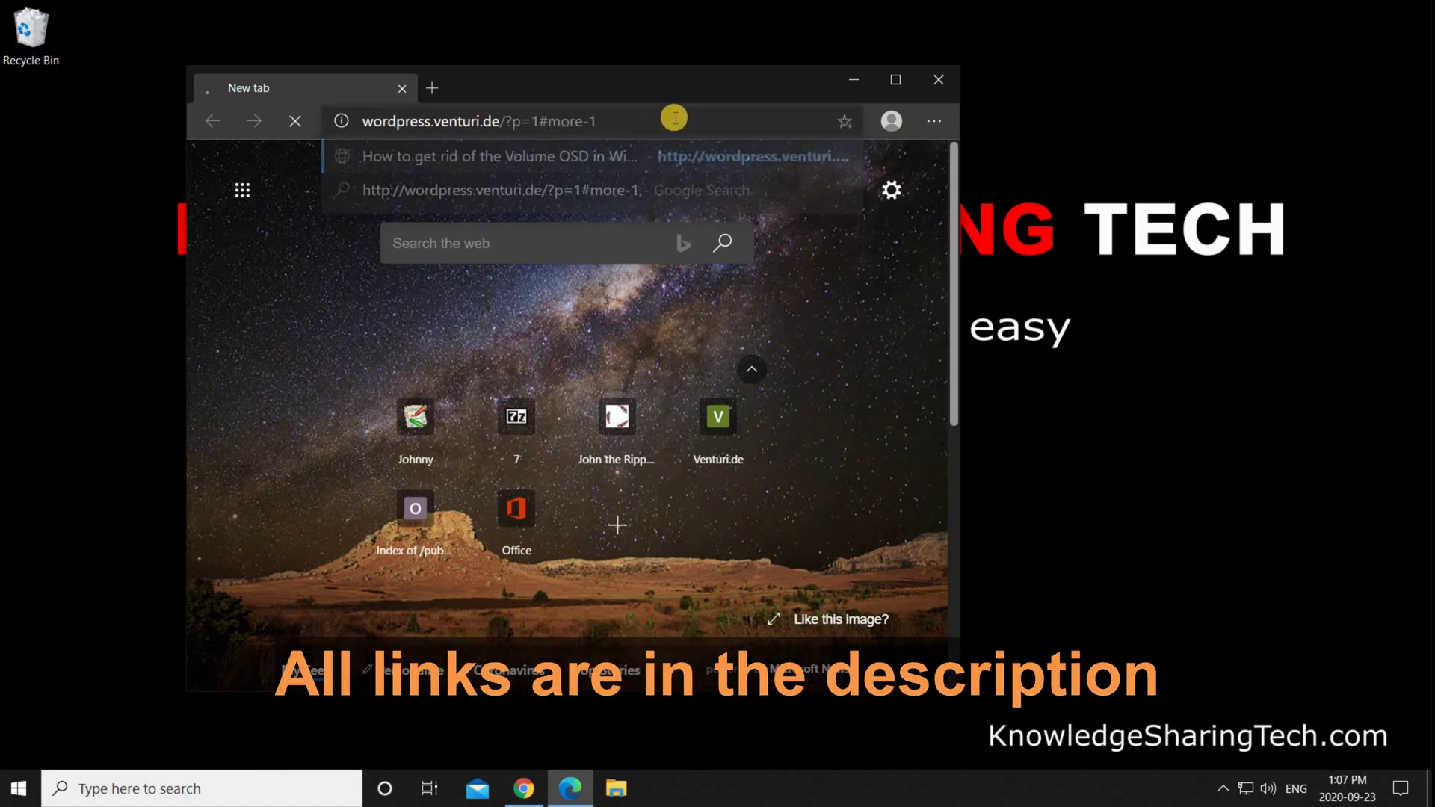
{"action": "key", "text": "Return"}
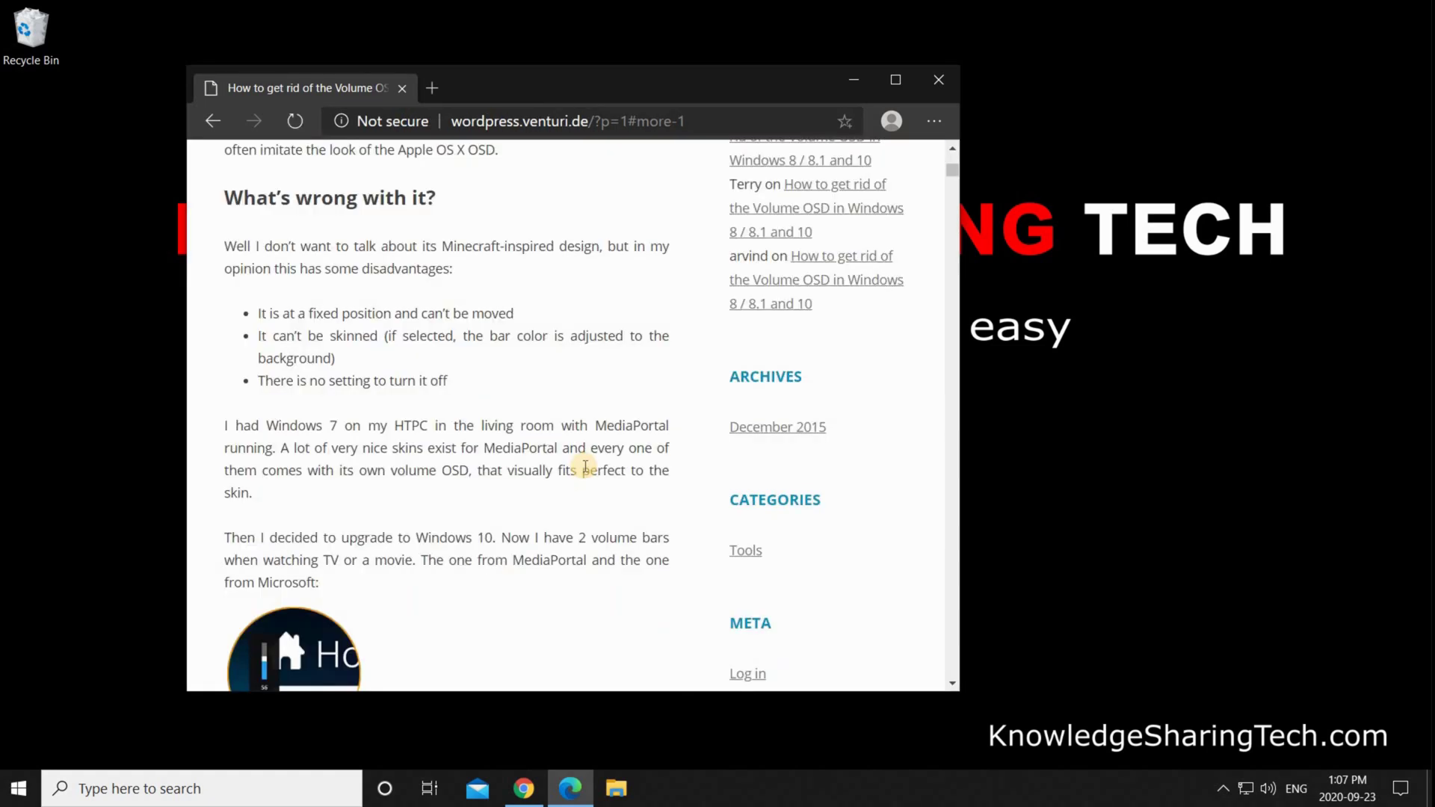
{"action": "scroll", "coordinate": [579, 355], "scroll_direction": "down", "scroll_amount": 5}
{"action": "scroll", "coordinate": [580, 355], "scroll_direction": "down", "scroll_amount": 5}
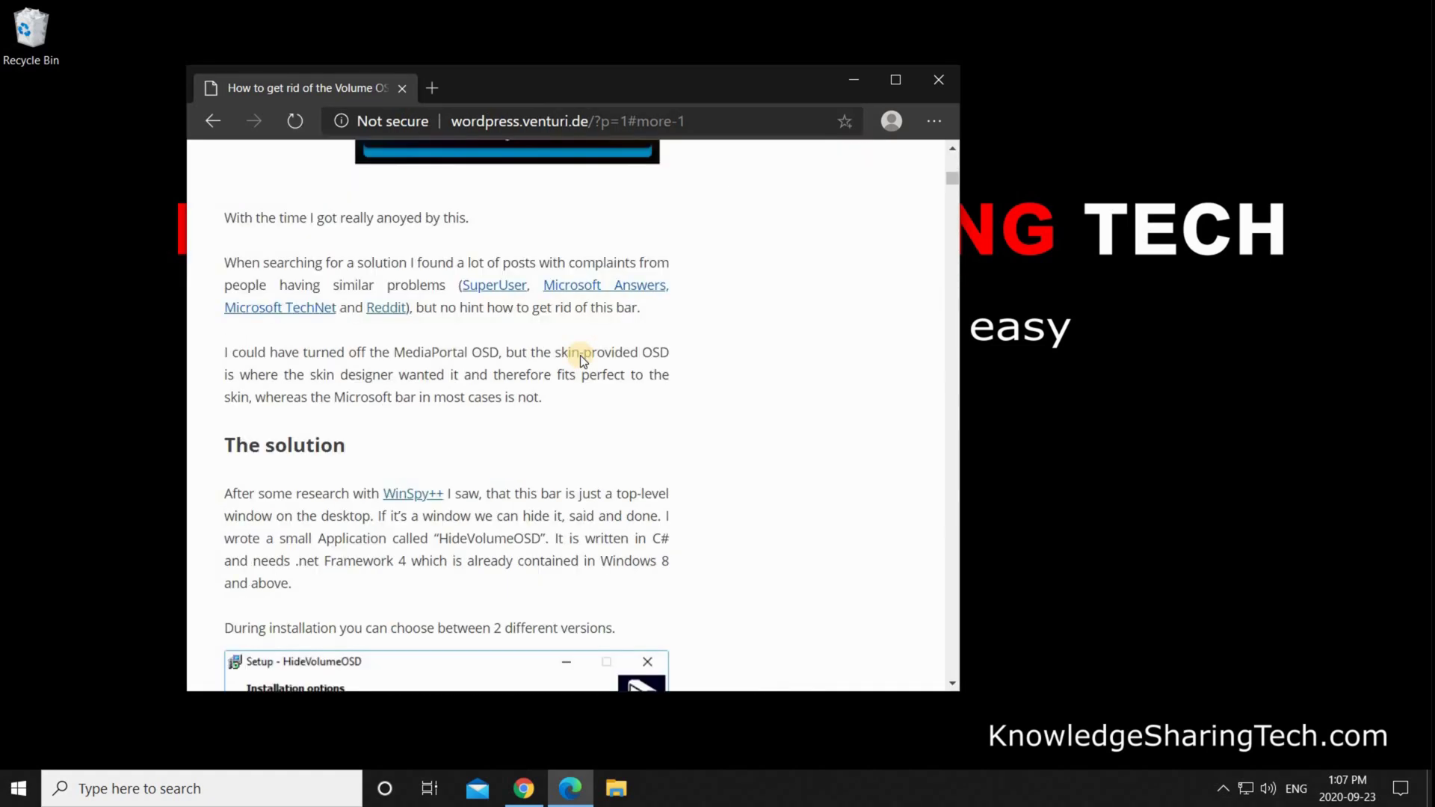
{"action": "scroll", "coordinate": [580, 356], "scroll_direction": "down", "scroll_amount": 5}
{"action": "scroll", "coordinate": [579, 355], "scroll_direction": "down", "scroll_amount": 4}
{"action": "scroll", "coordinate": [579, 355], "scroll_direction": "down", "scroll_amount": 5}
{"action": "scroll", "coordinate": [579, 355], "scroll_direction": "down", "scroll_amount": 5}
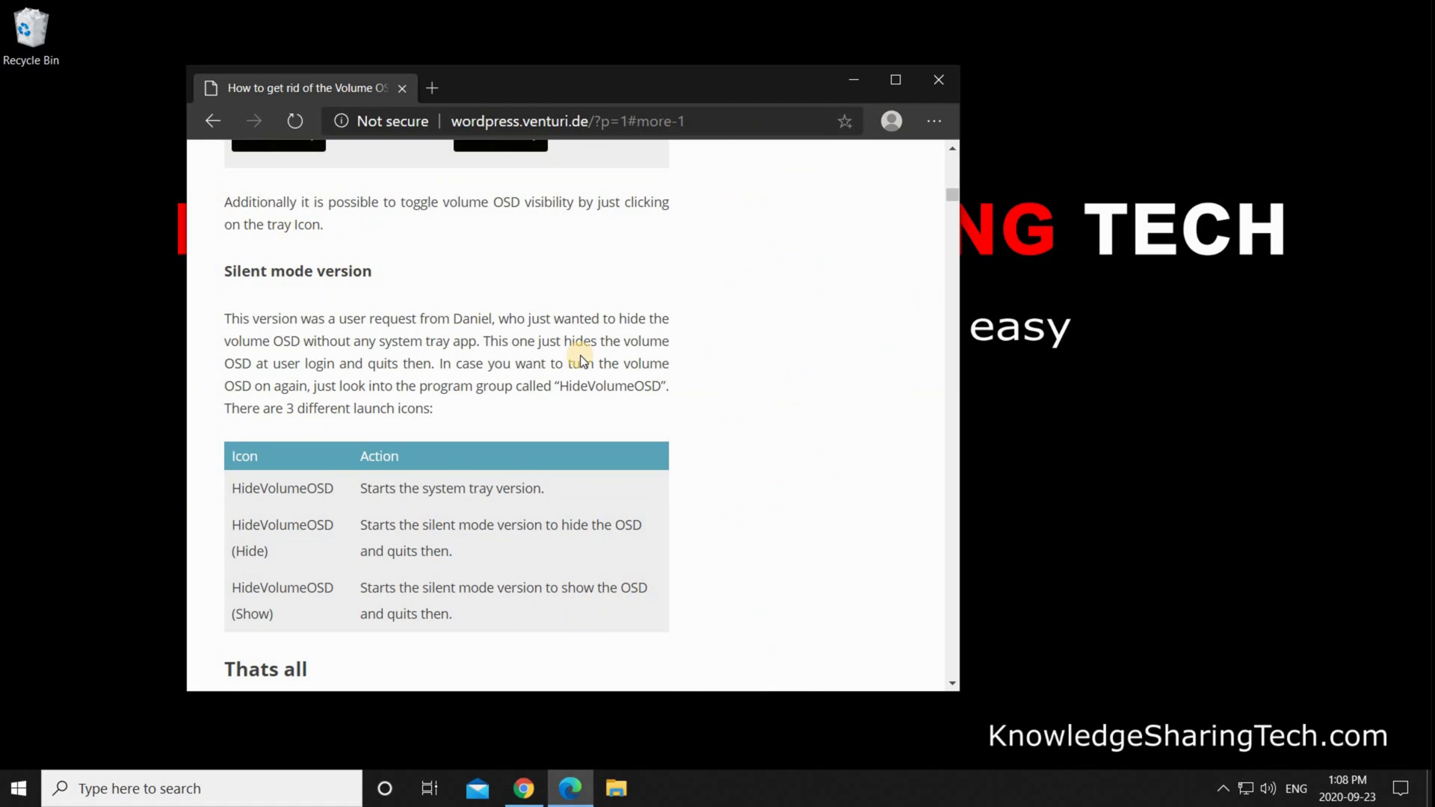
{"action": "scroll", "coordinate": [579, 355], "scroll_direction": "down", "scroll_amount": 5}
{"action": "scroll", "coordinate": [580, 355], "scroll_direction": "down", "scroll_amount": 3}
{"action": "scroll", "coordinate": [579, 355], "scroll_direction": "down", "scroll_amount": 2}
{"action": "scroll", "coordinate": [580, 355], "scroll_direction": "down", "scroll_amount": 1}
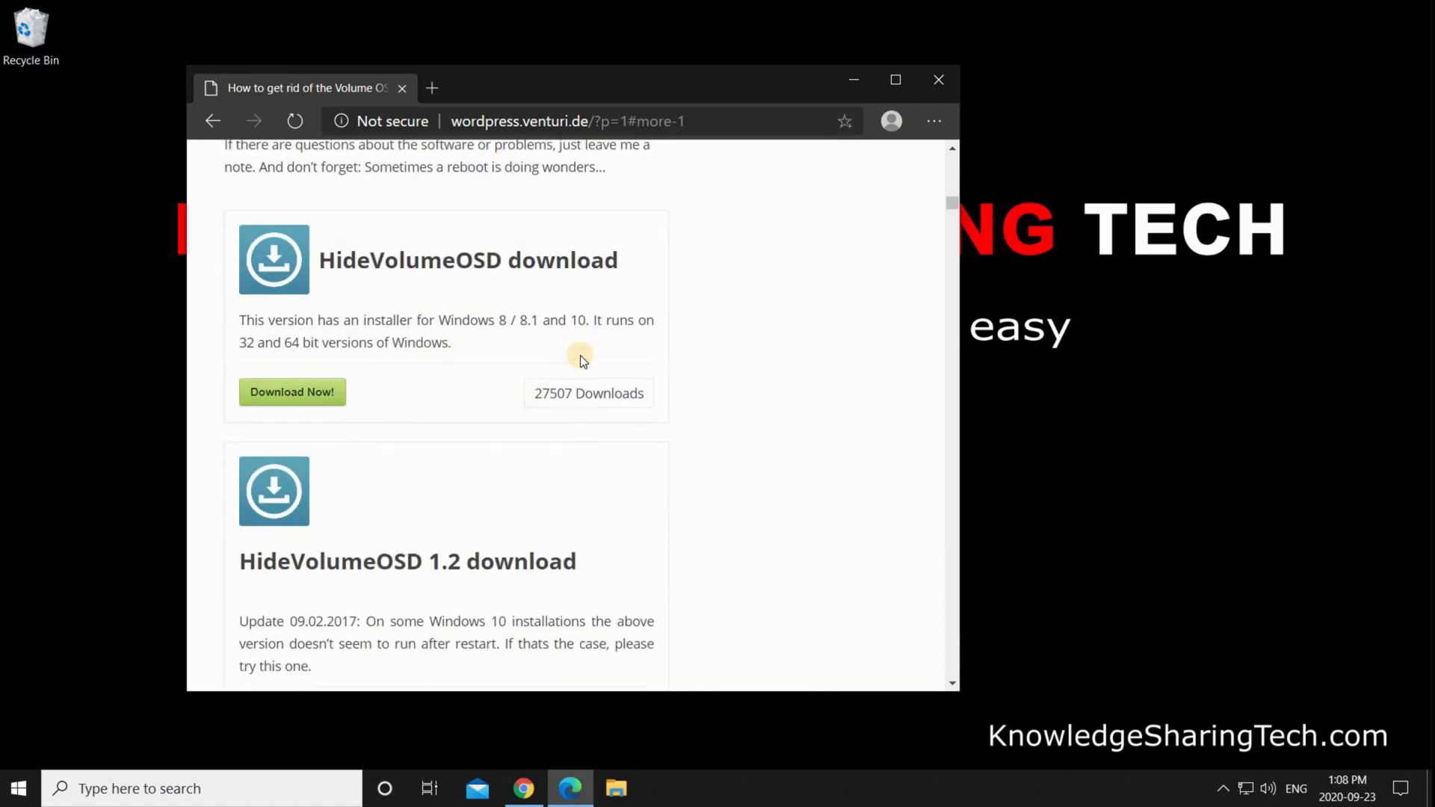
{"action": "scroll", "coordinate": [579, 355], "scroll_direction": "down", "scroll_amount": 1}
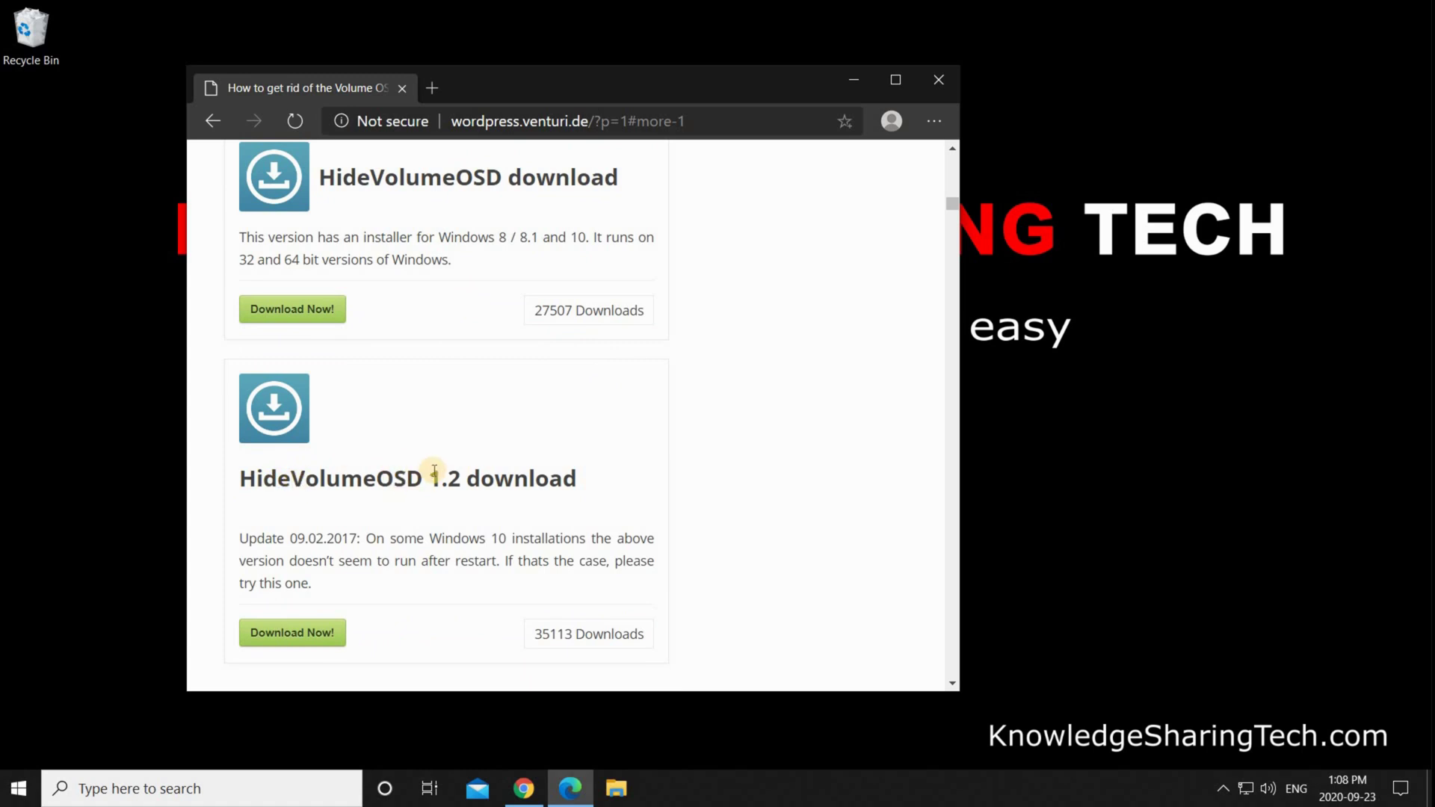
Download the HideVolumeOSD 1.2 installer and reveal HideVolumeOSD-1.2.exe in the Downloads folder.
{"action": "left_click", "coordinate": [291, 632]}
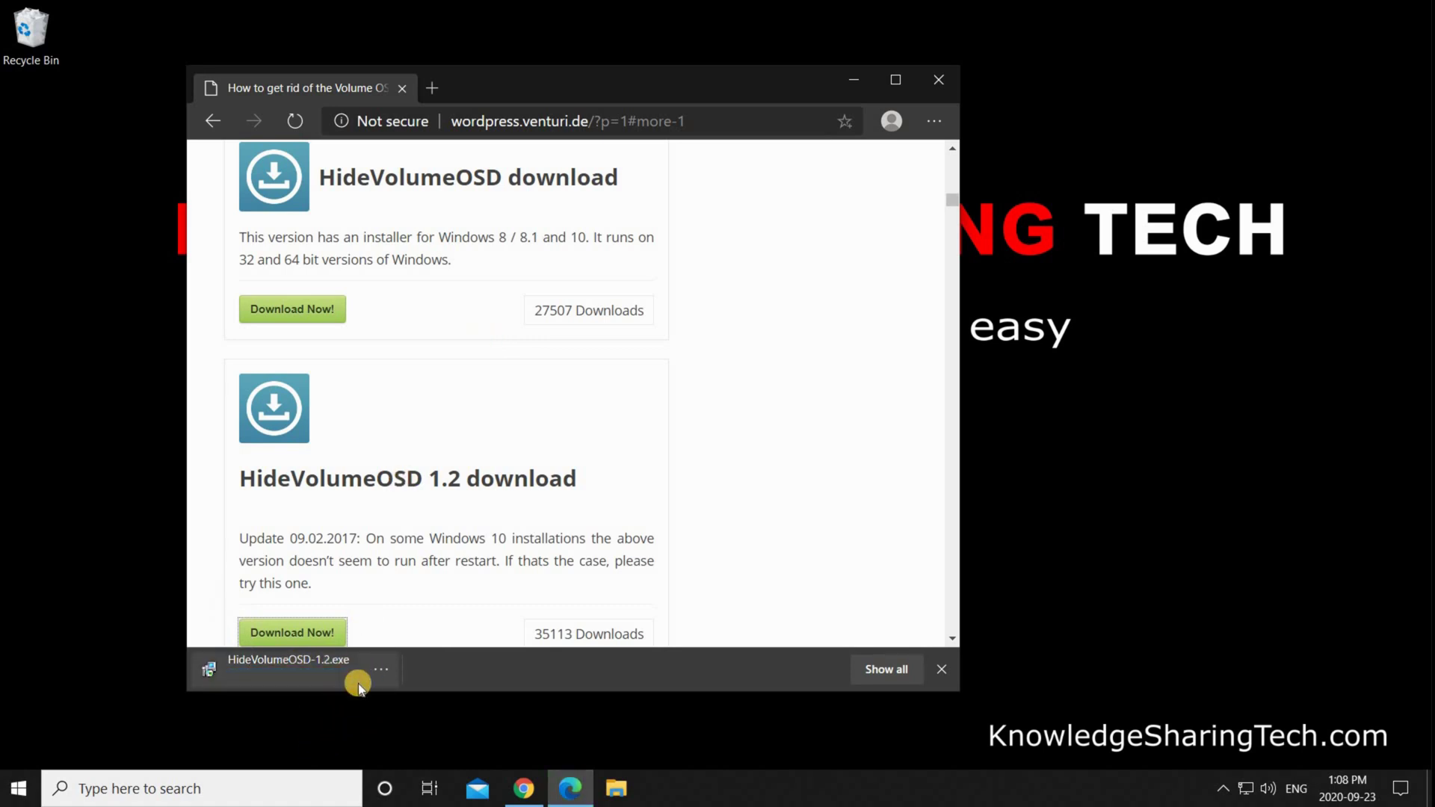
{"action": "left_click", "coordinate": [388, 669]}
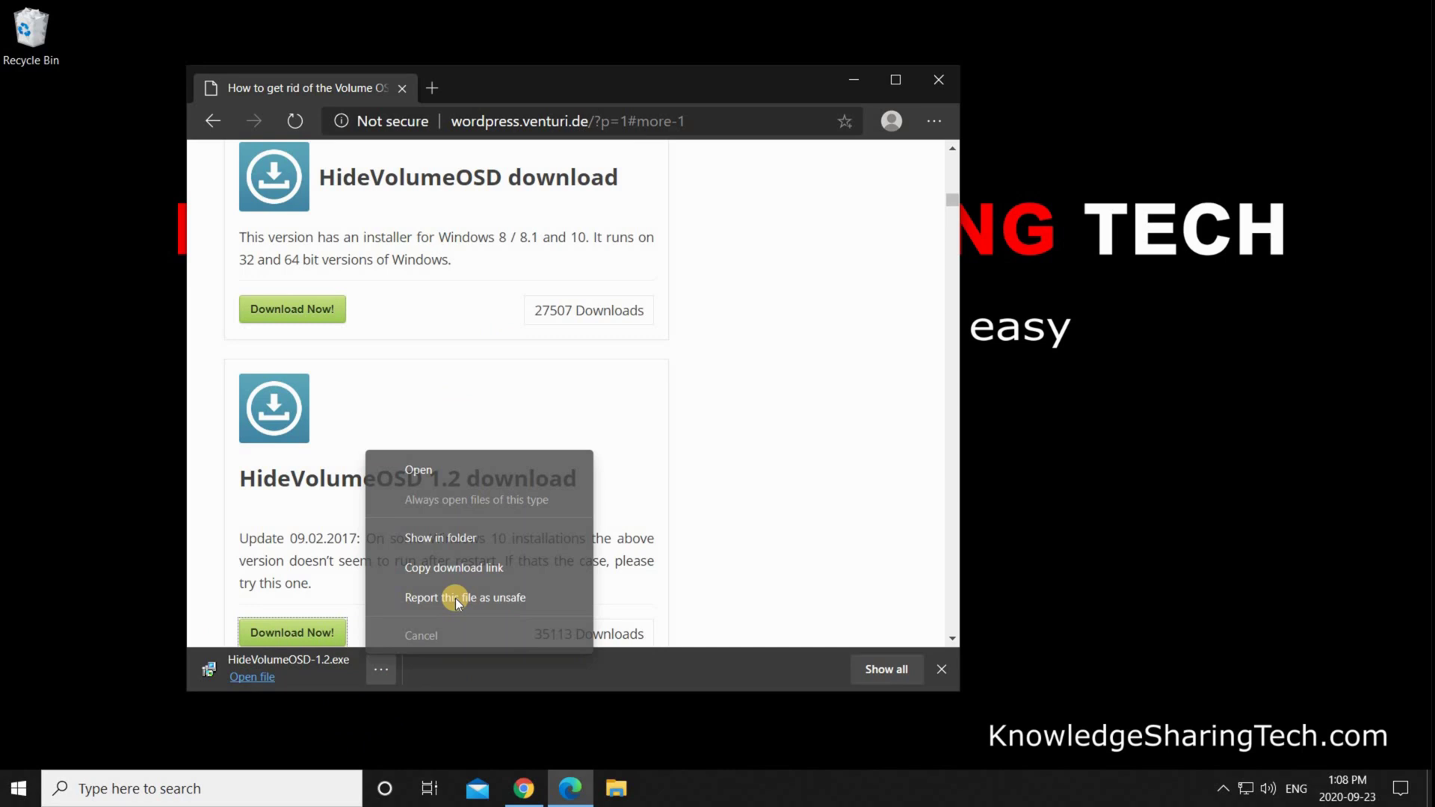
{"action": "left_click", "coordinate": [441, 538]}
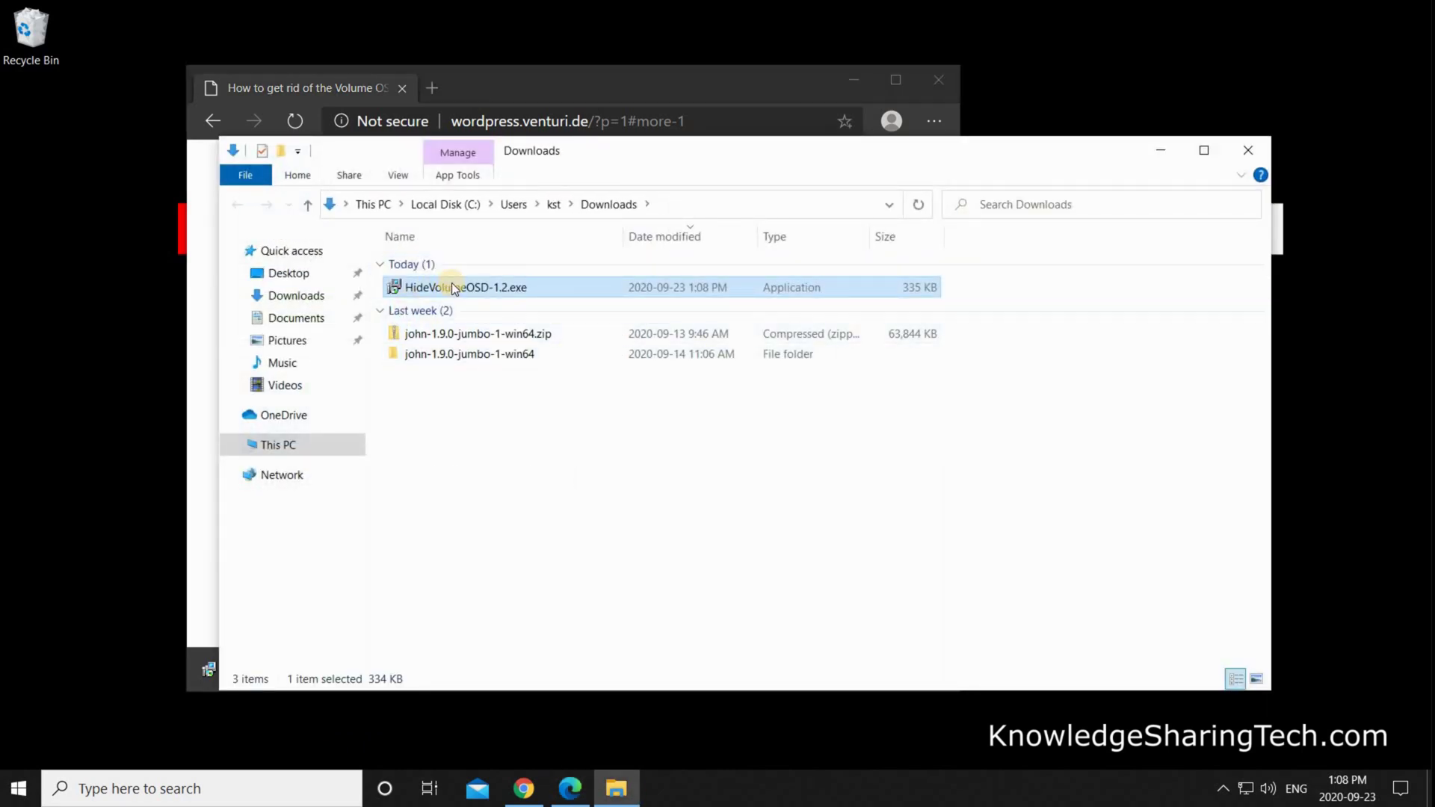
Install HideVolumeOSD 1.2 as the tray icon version with default install and Start Menu folders, then close Downloads.
{"action": "double_click", "coordinate": [457, 287]}
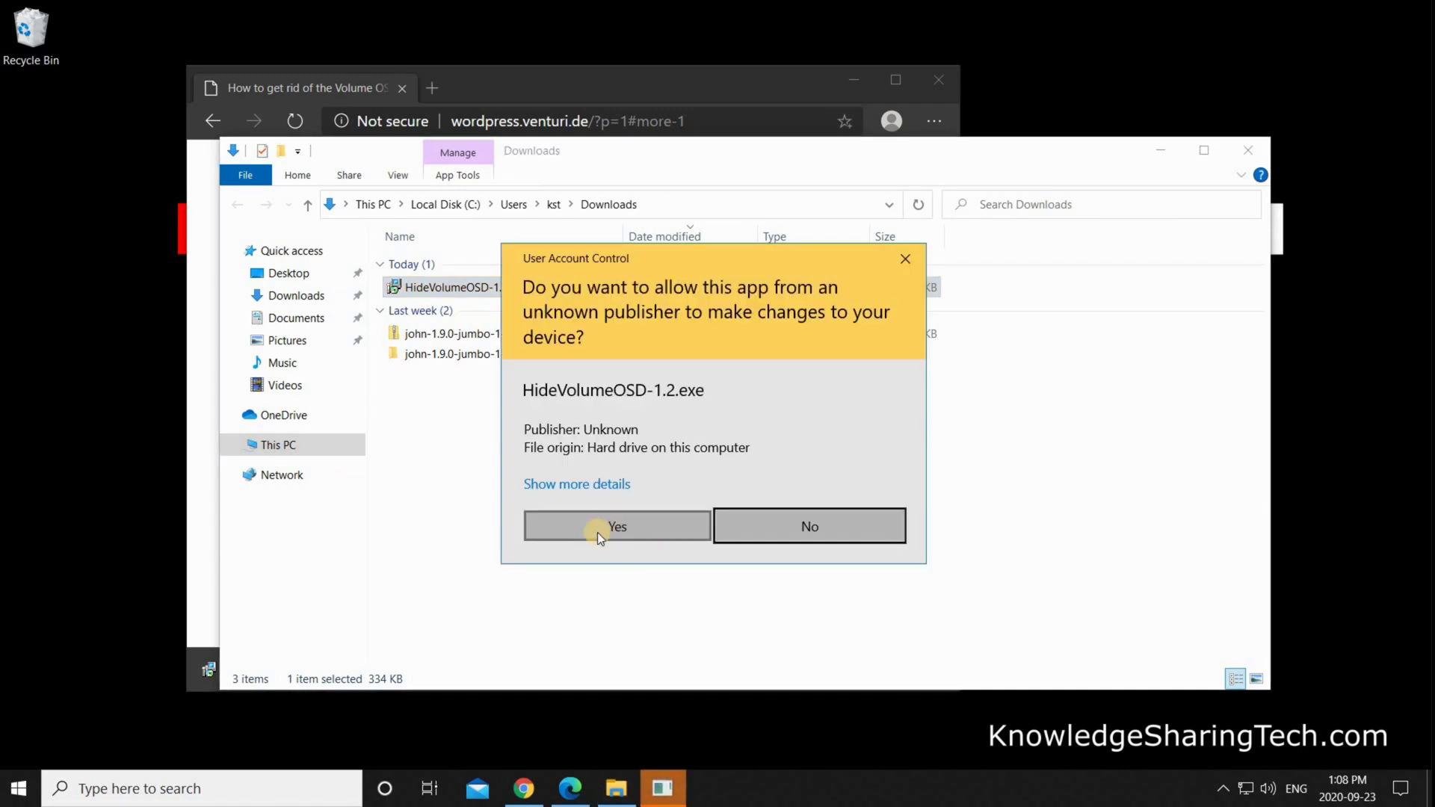
{"action": "left_click", "coordinate": [609, 527]}
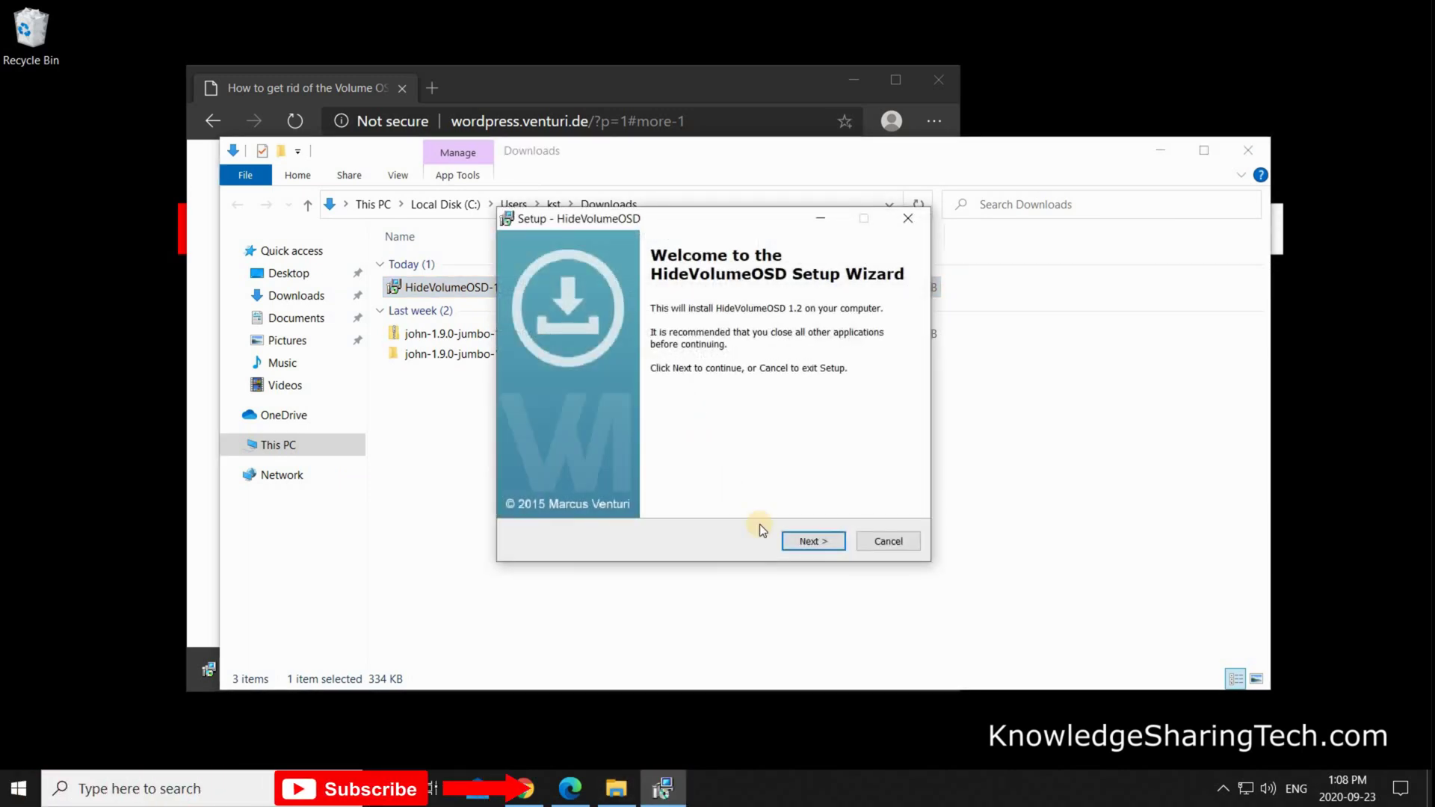
{"action": "left_click", "coordinate": [811, 542]}
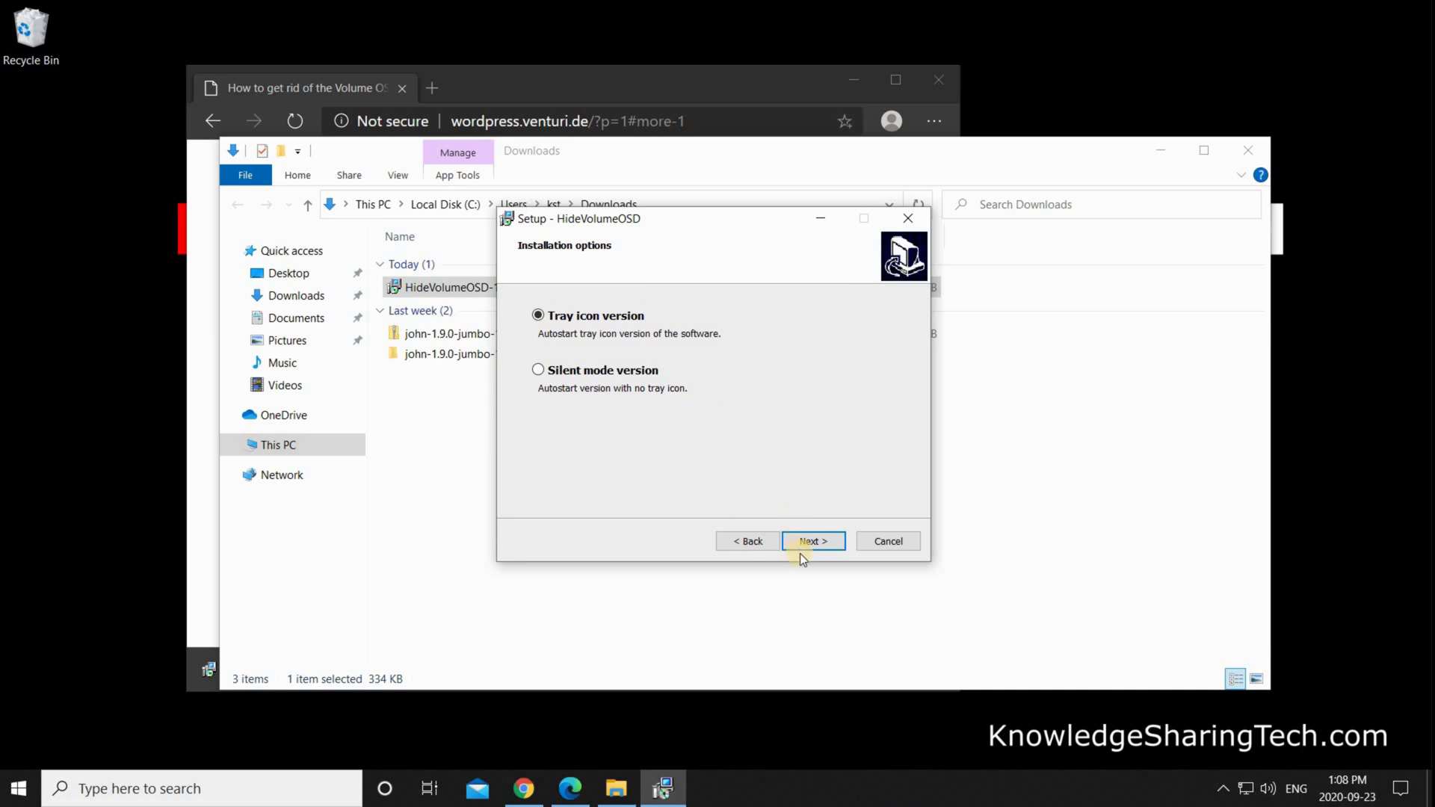
{"action": "left_click", "coordinate": [814, 541]}
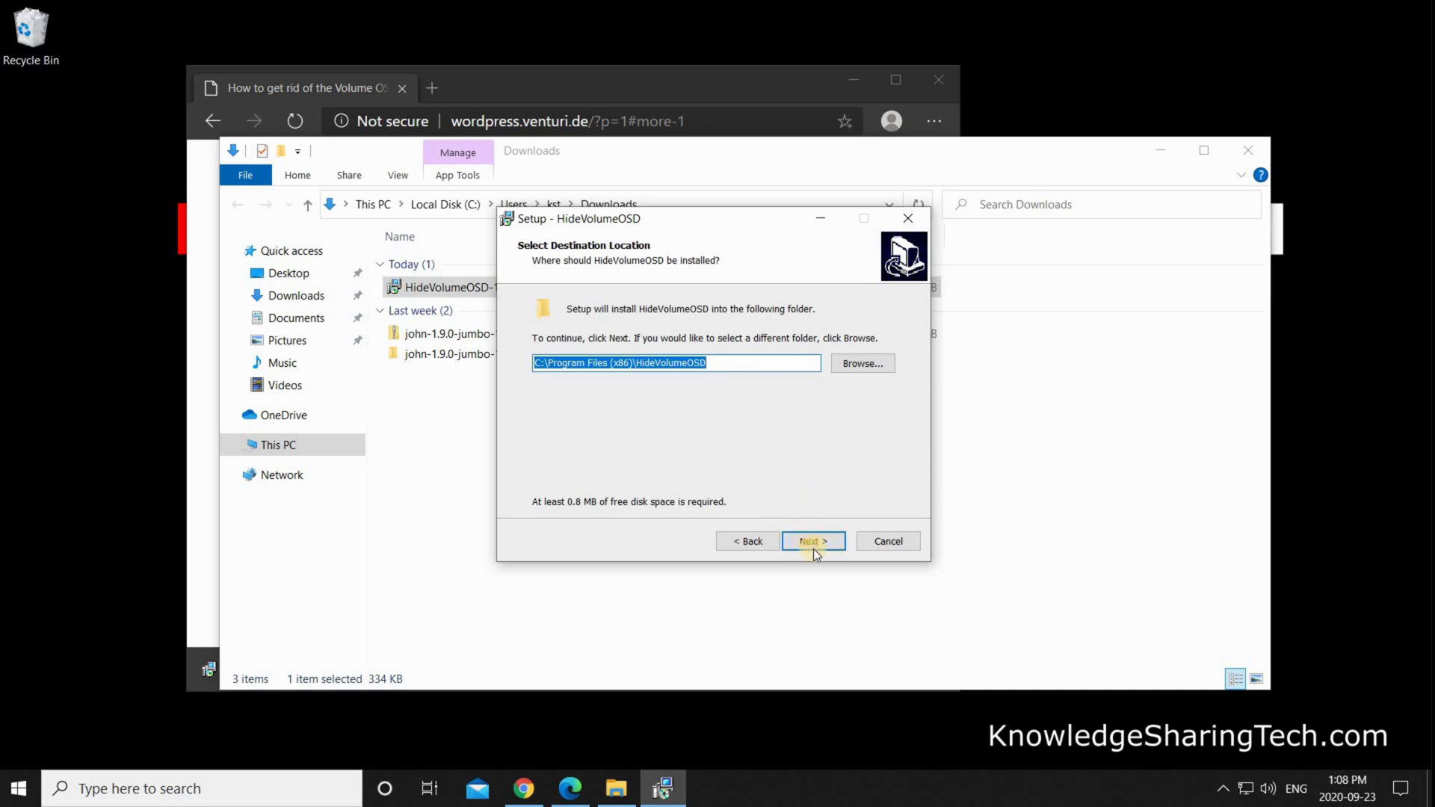
{"action": "left_click", "coordinate": [810, 541]}
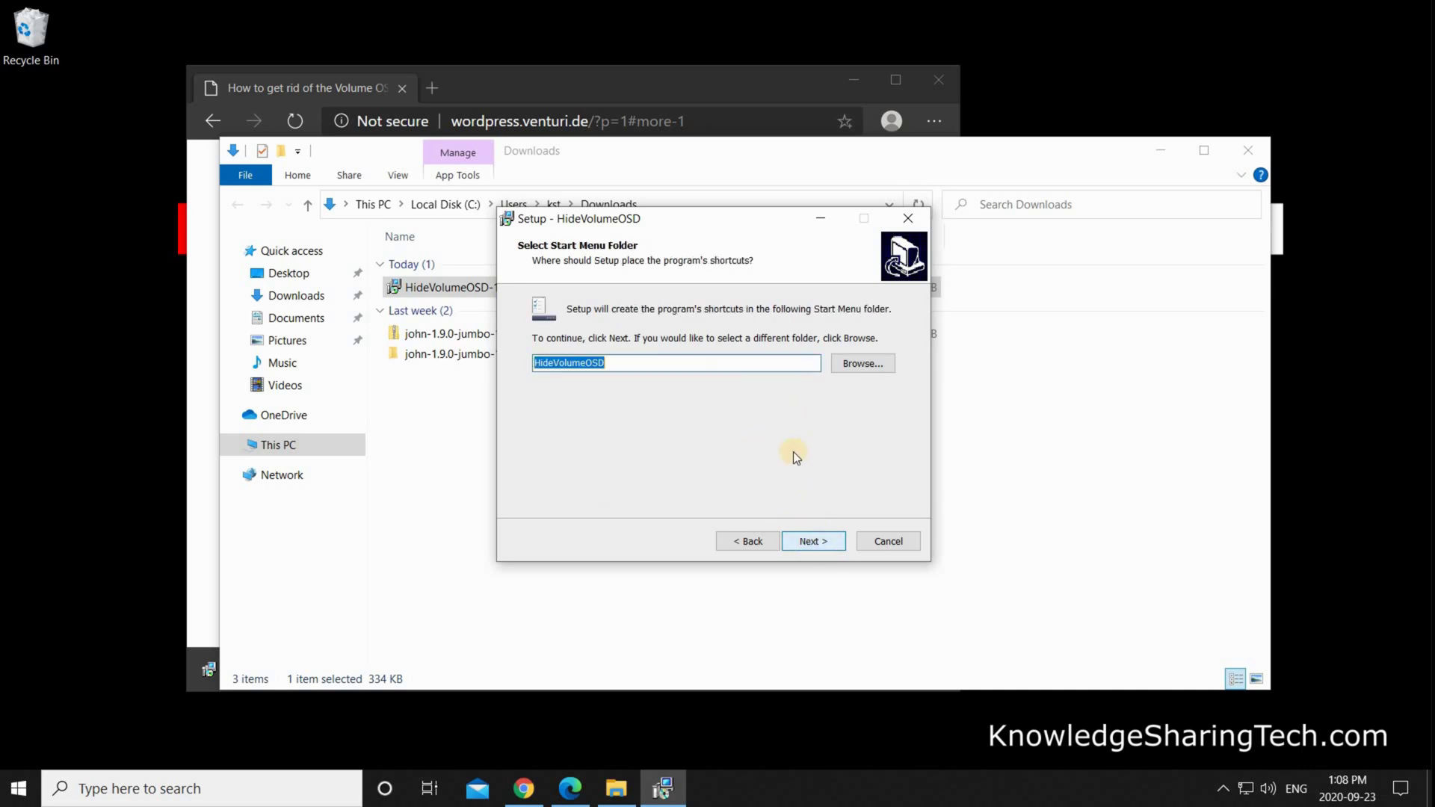
{"action": "left_click", "coordinate": [813, 547]}
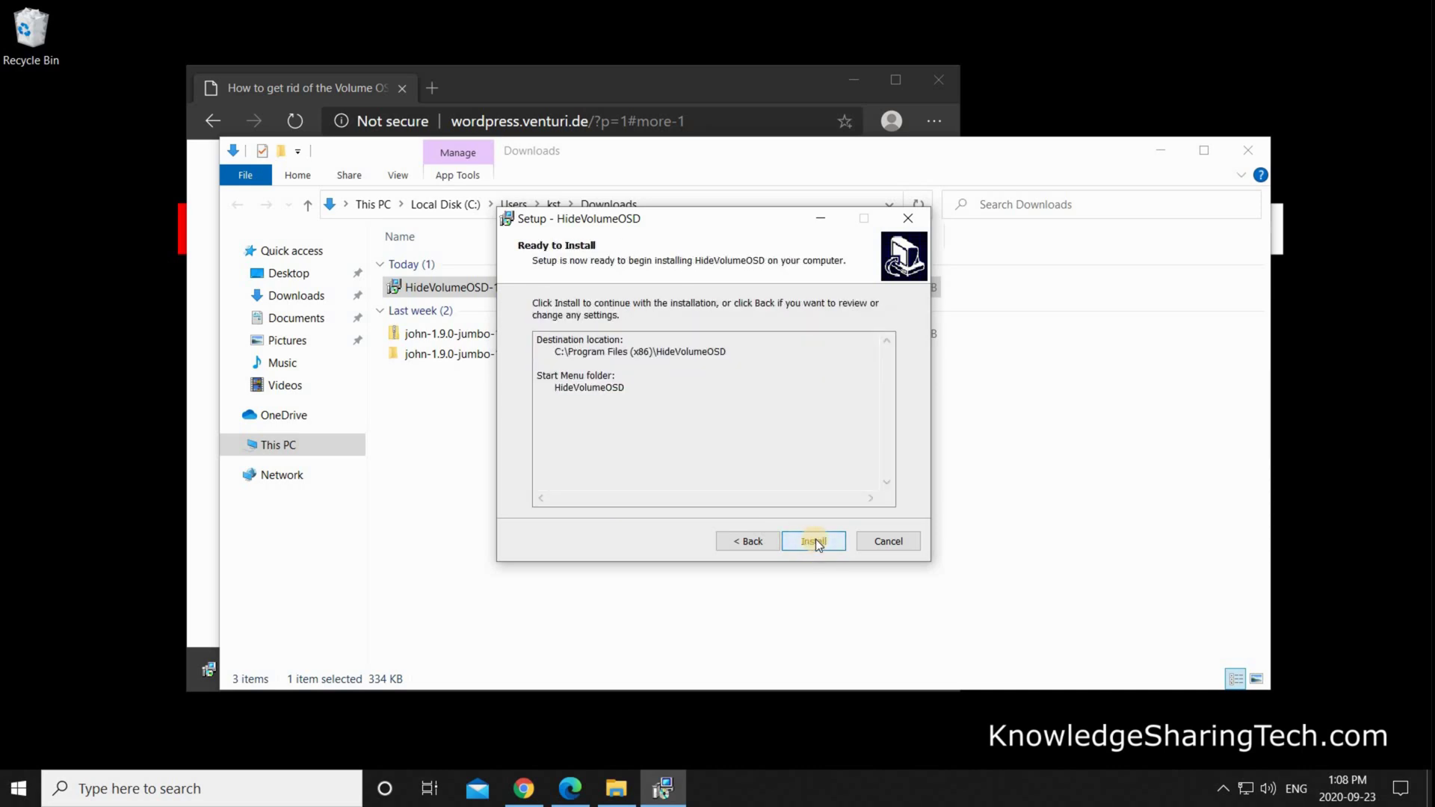
{"action": "left_click", "coordinate": [816, 539]}
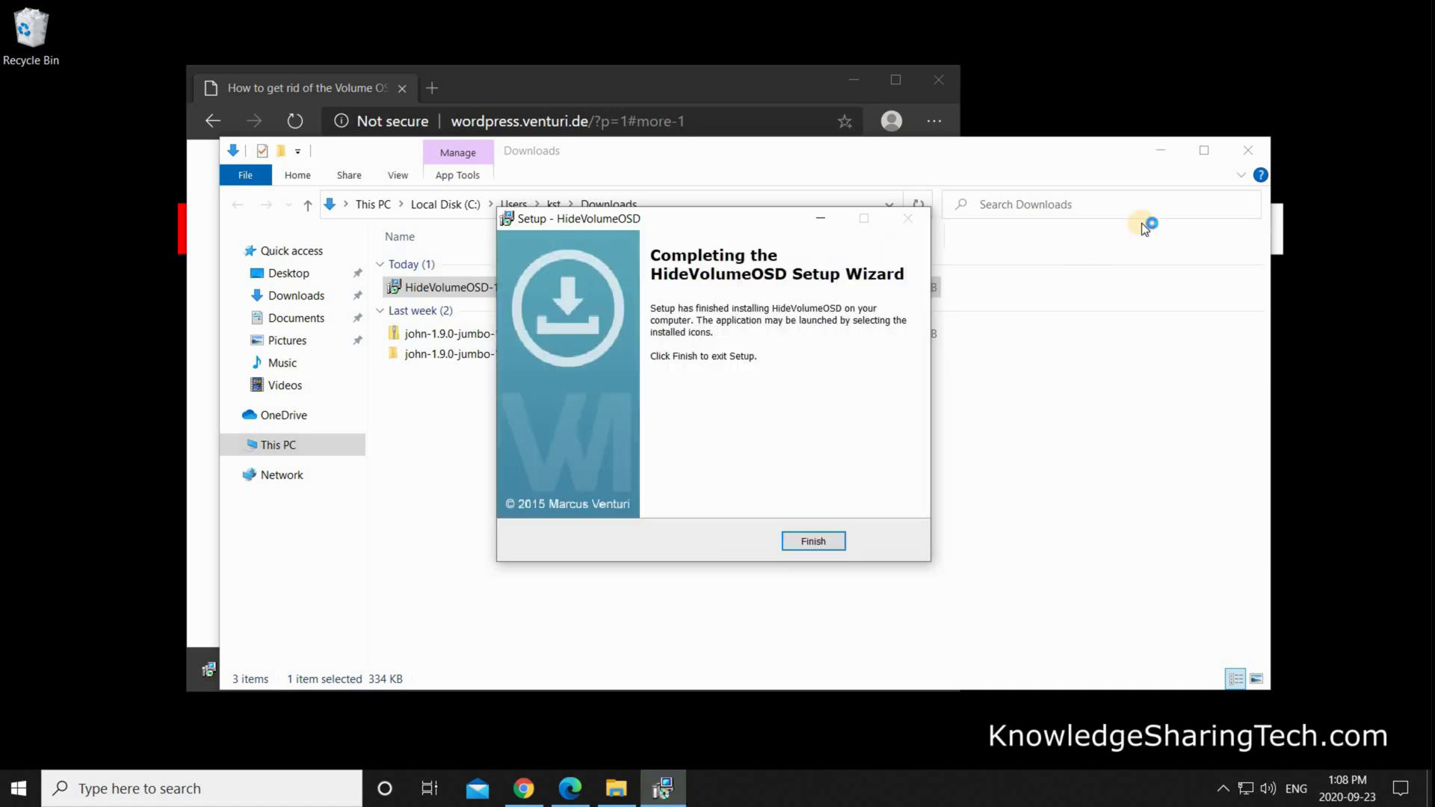
{"action": "left_click", "coordinate": [816, 544]}
{"action": "left_click", "coordinate": [1249, 151]}
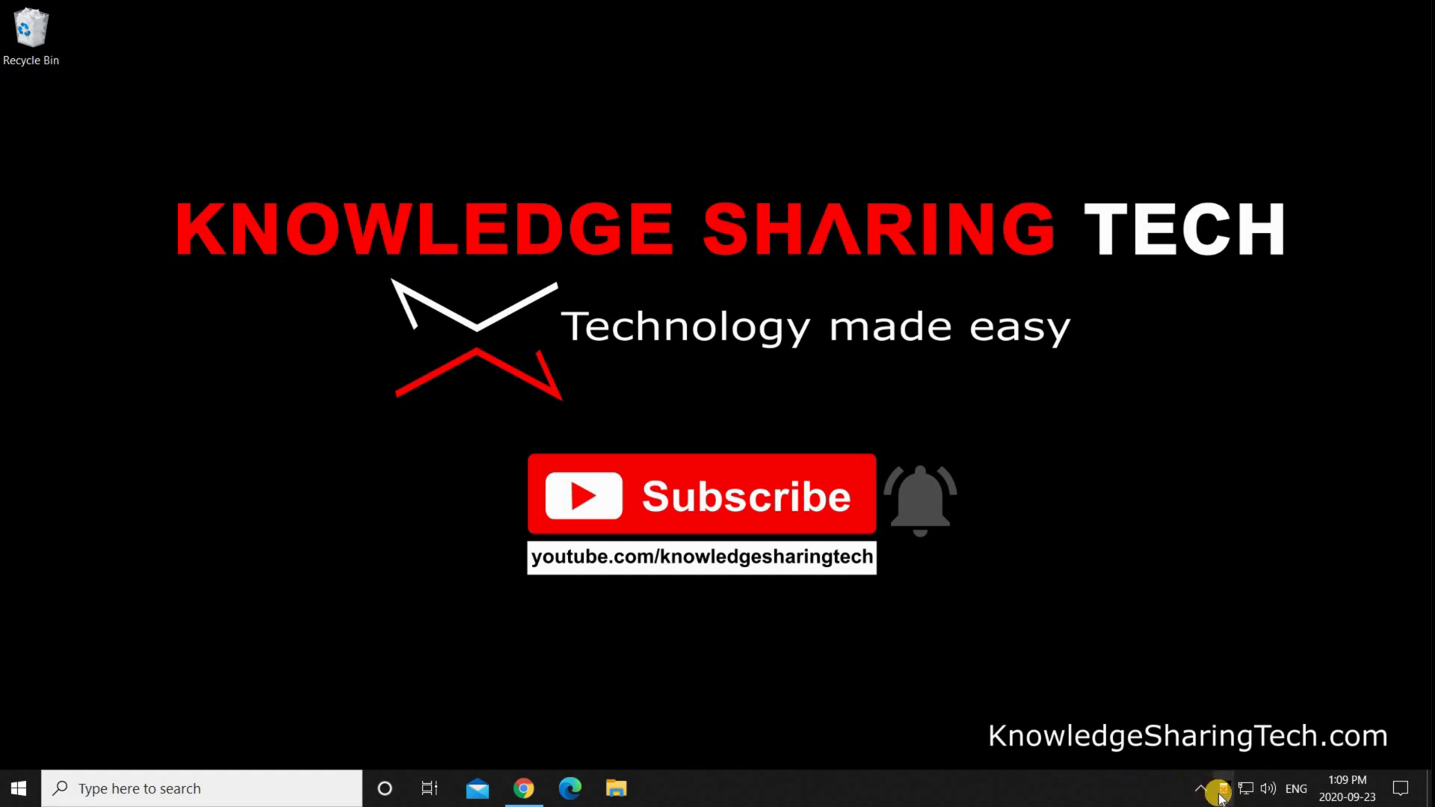
Turn Show Volume OSD on from the HideVolumeOSD tray menu, then reopen the menu.
{"action": "right_click", "coordinate": [1227, 791]}
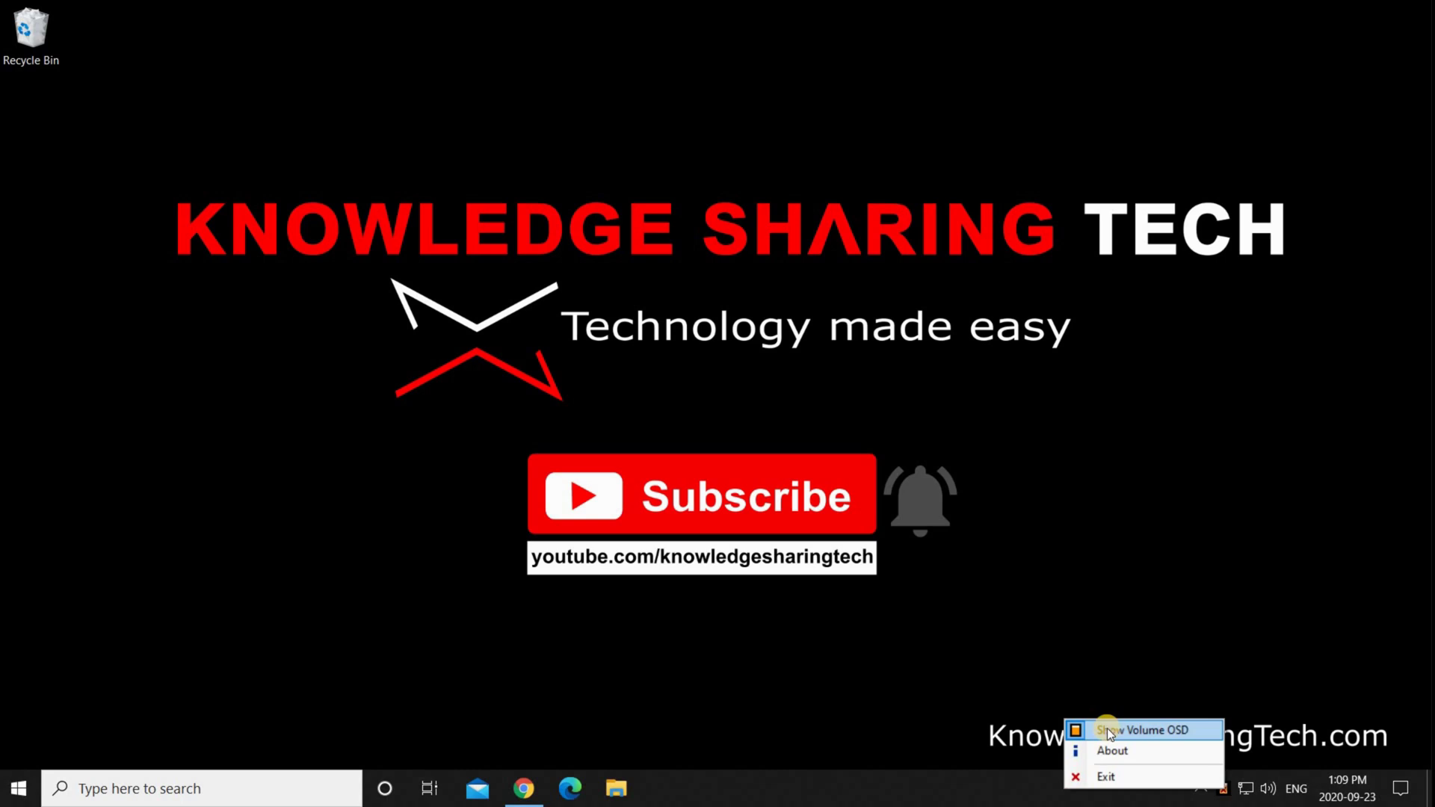
{"action": "left_click", "coordinate": [1106, 728]}
{"action": "right_click", "coordinate": [1225, 791]}
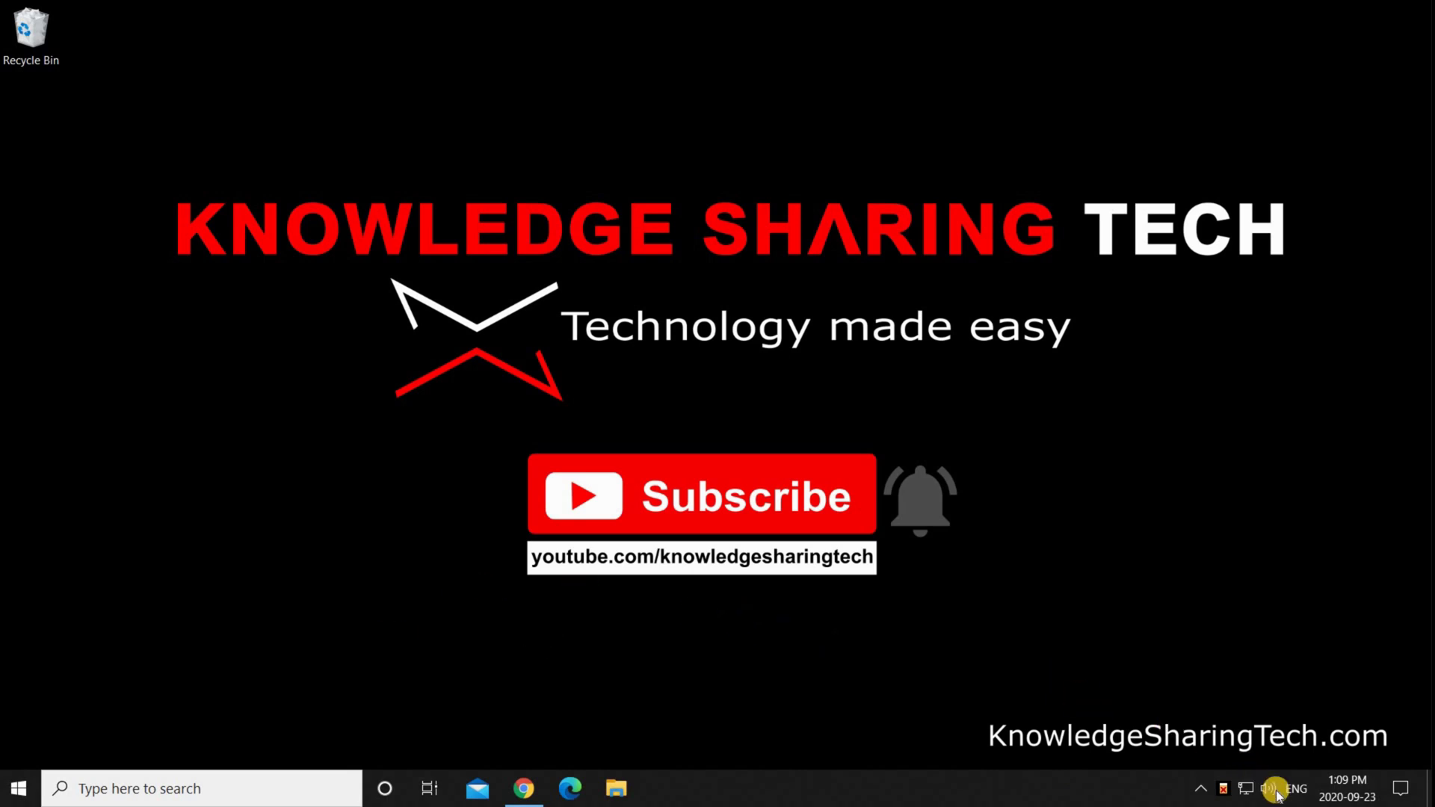
Minimise the YouTube window, test the volume keys for no pop-up, and reveal hidden tray icons.
{"action": "left_click", "coordinate": [524, 789]}
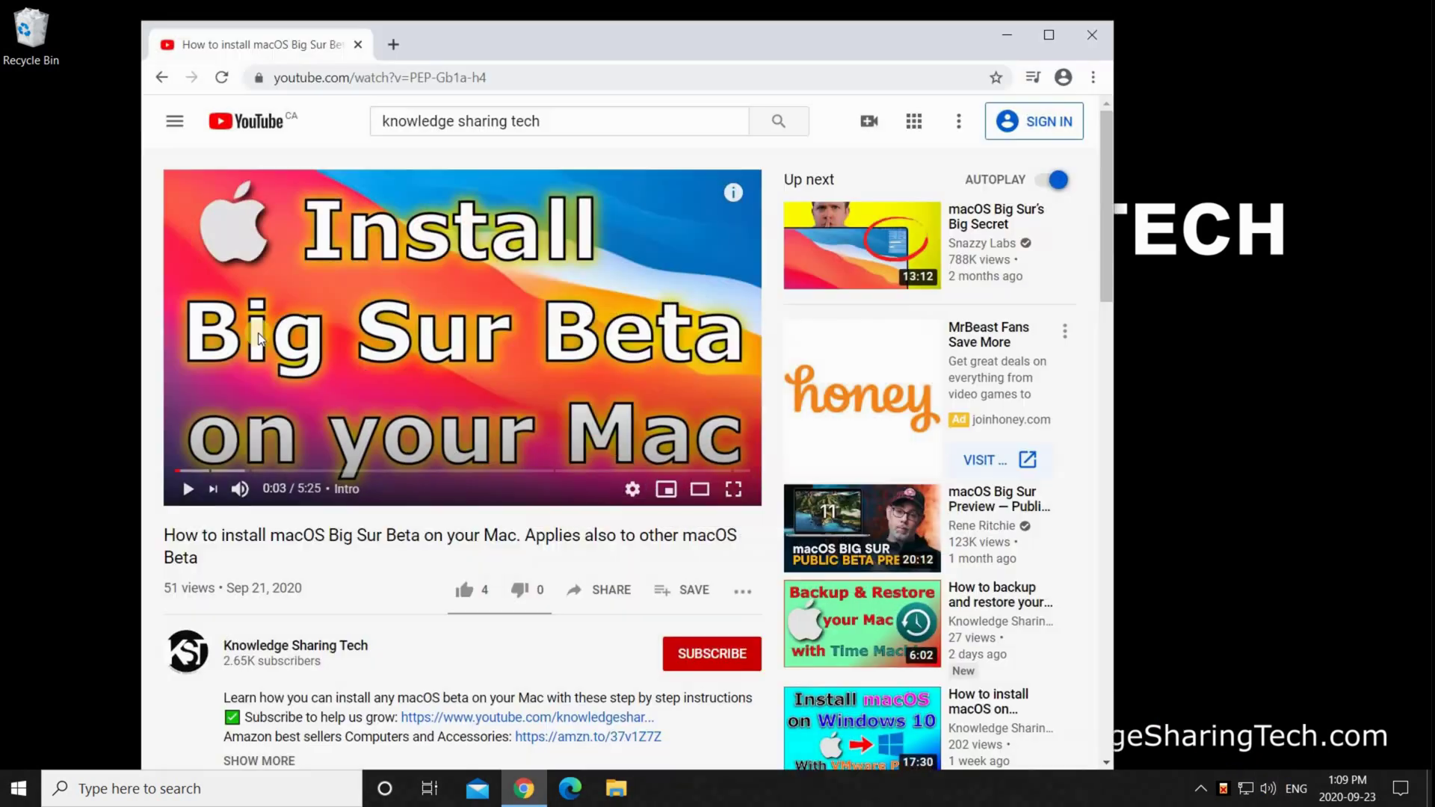
{"action": "left_click", "coordinate": [1007, 33]}
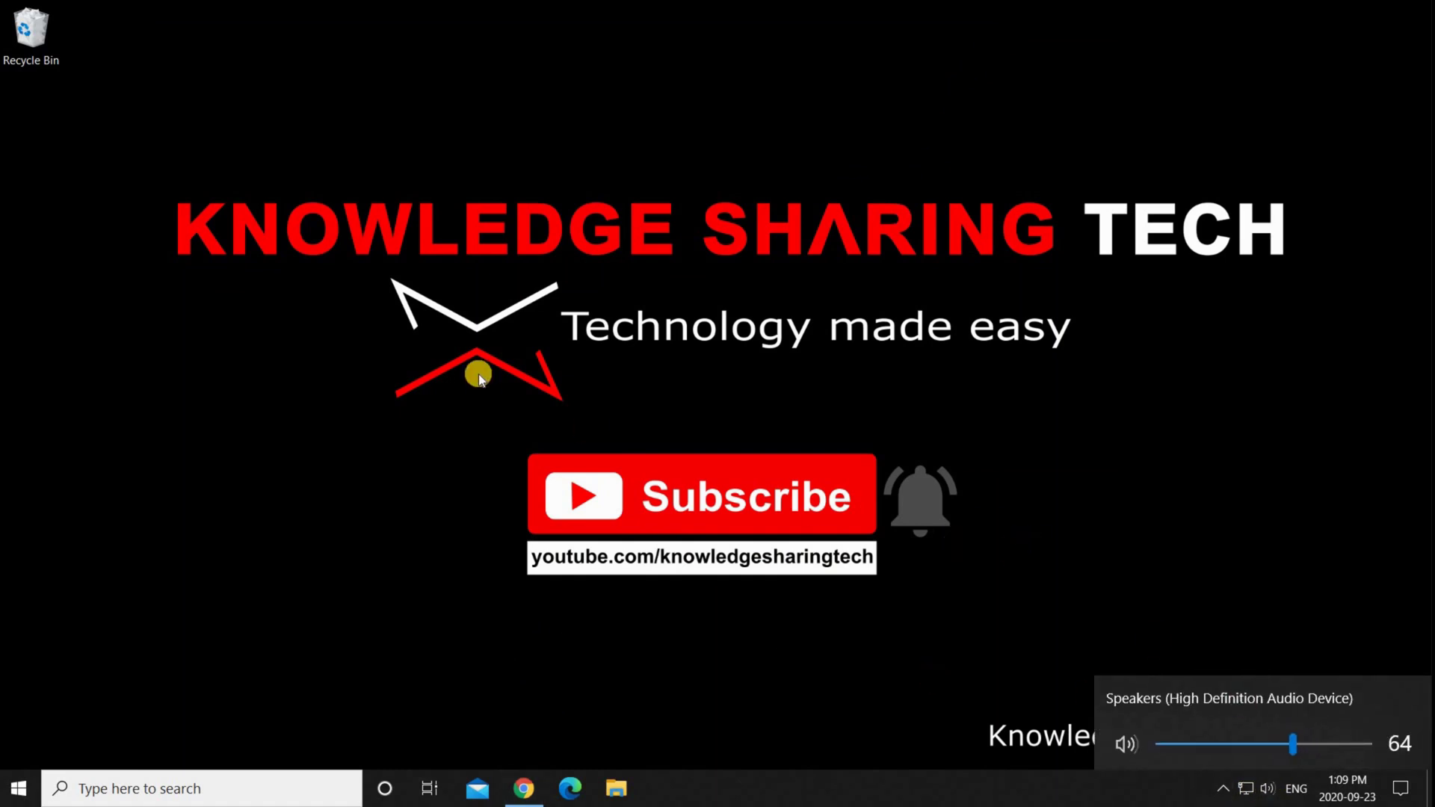
{"action": "key", "text": "XF86AudioRaiseVolume"}
{"action": "key", "text": "XF86AudioRaiseVolume"}
{"action": "key", "text": "XF86AudioLowerVolume"}
{"action": "key", "text": "XF86AudioLowerVolume"}
{"action": "key", "text": "XF86AudioRaiseVolume"}
{"action": "key", "text": "XF86AudioRaiseVolume"}
{"action": "key", "text": "XF86AudioRaiseVolume"}
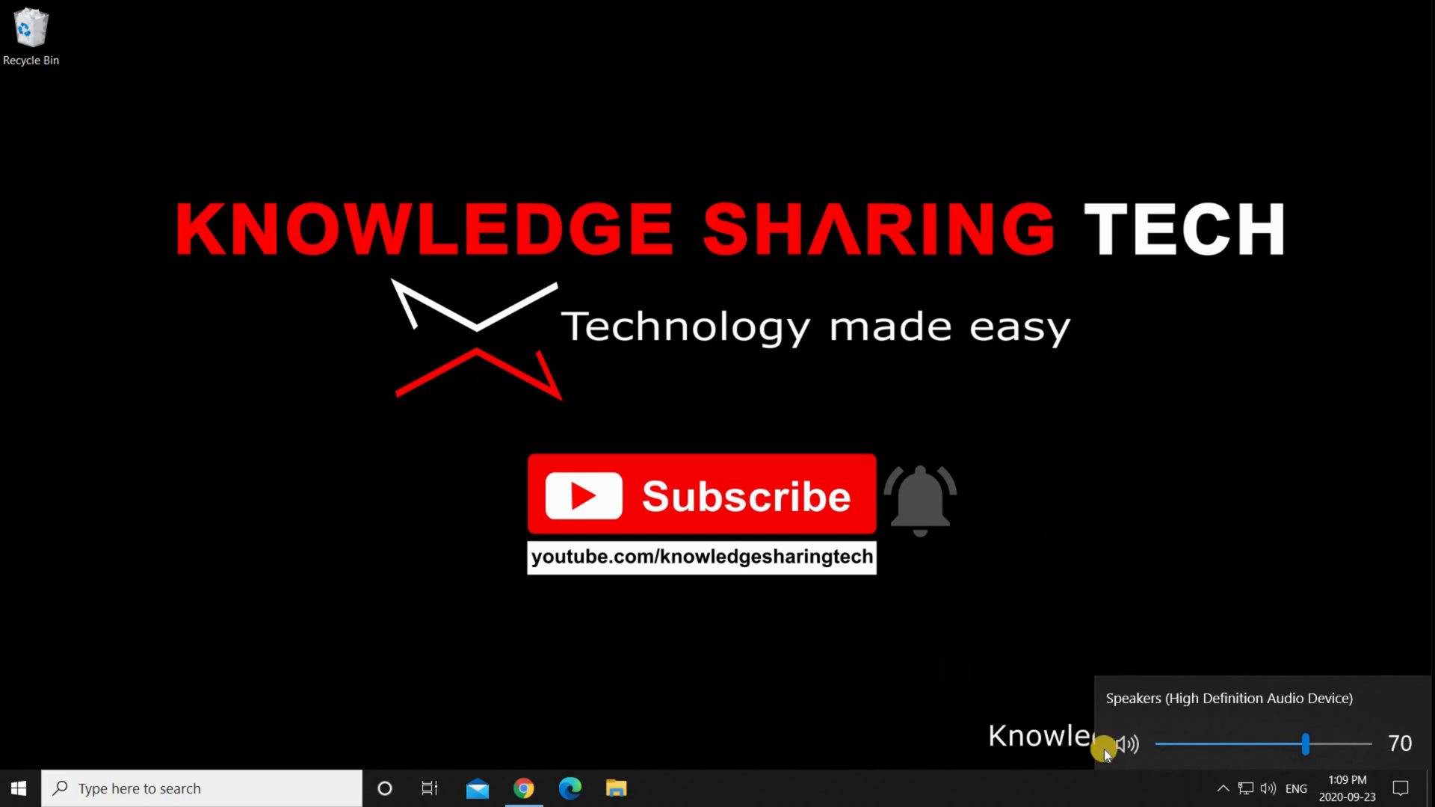
{"action": "left_click", "coordinate": [1221, 791]}
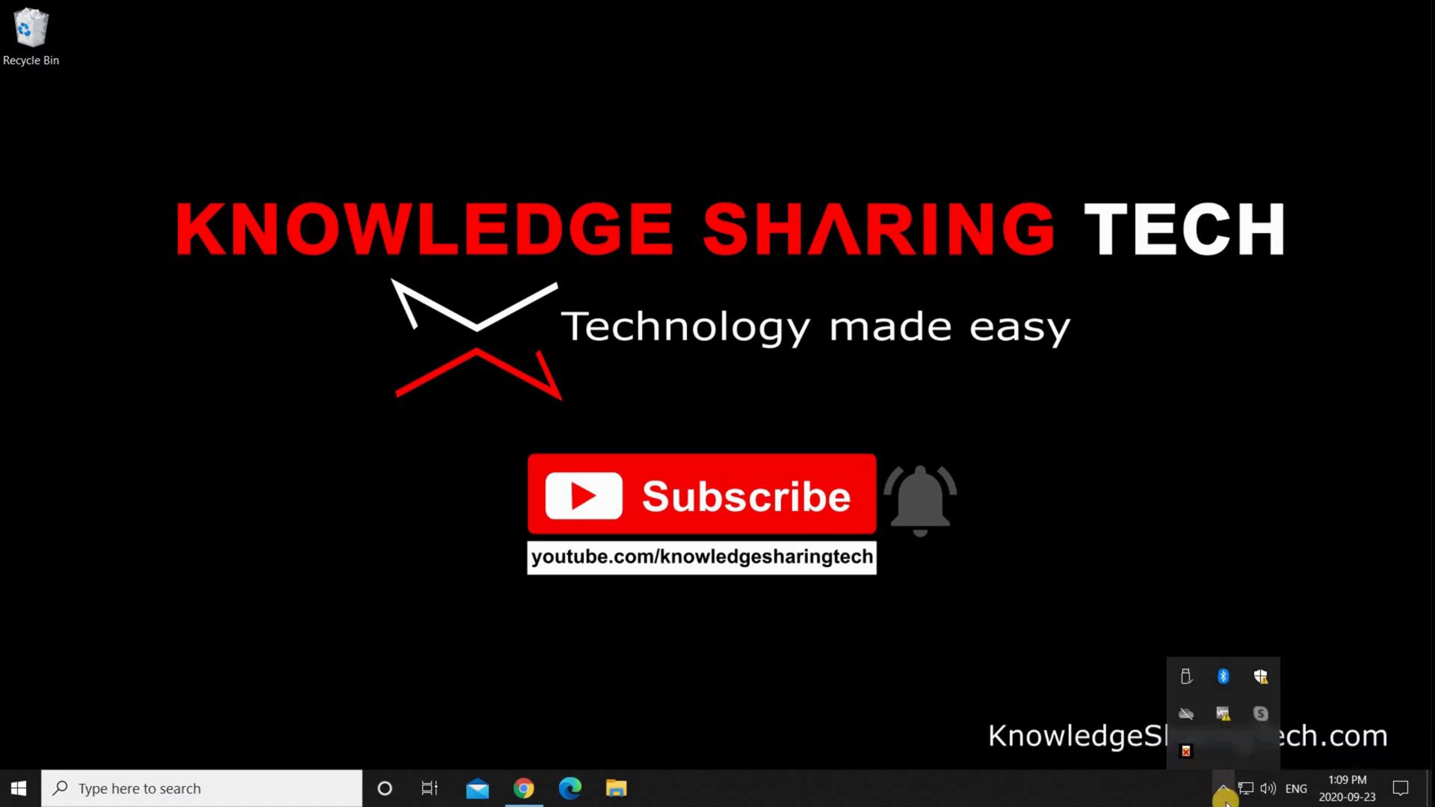
Enable Show Volume OSD from the HideVolumeOSD tray menu and reopen the hidden-icons panel.
{"action": "right_click", "coordinate": [1186, 755]}
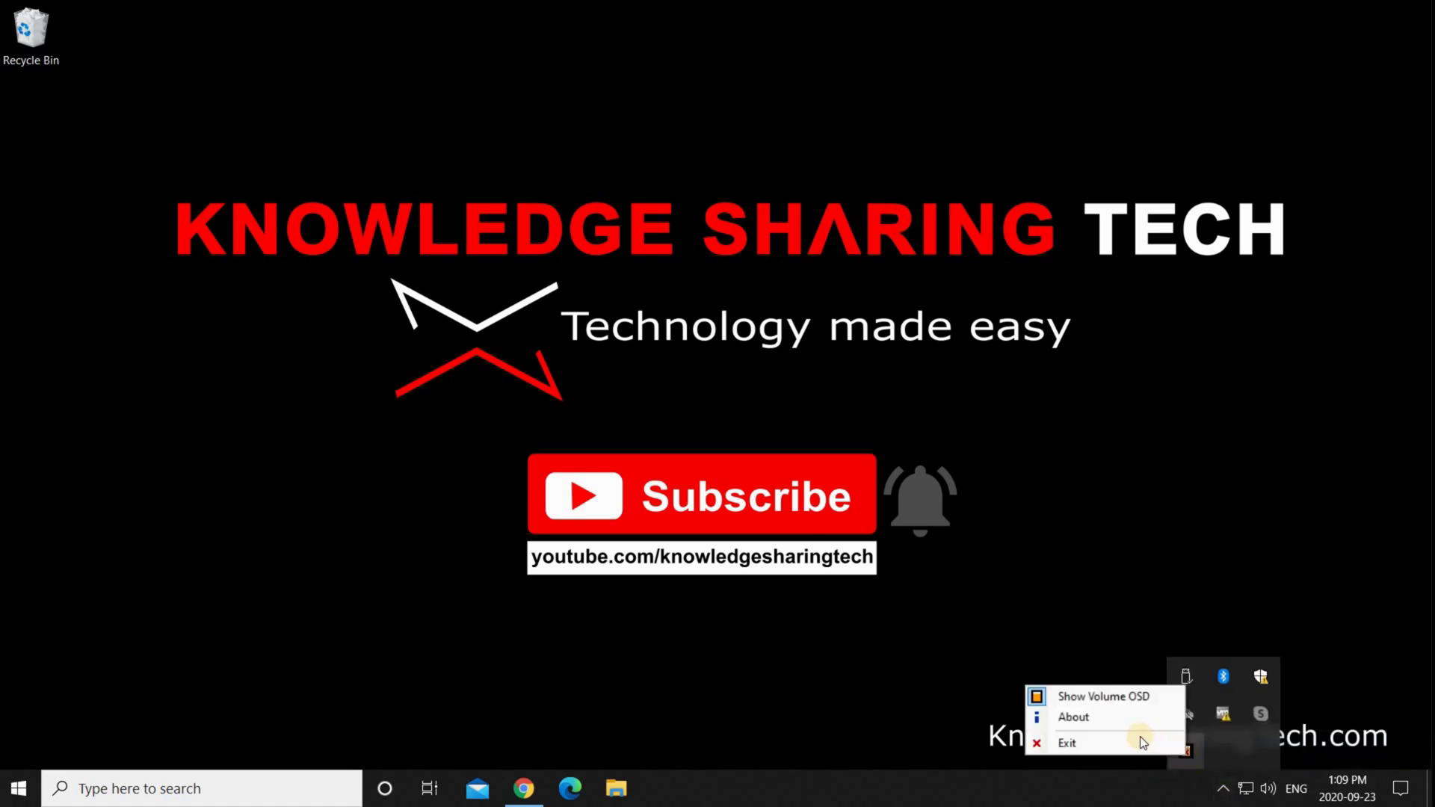
{"action": "left_click", "coordinate": [1070, 703]}
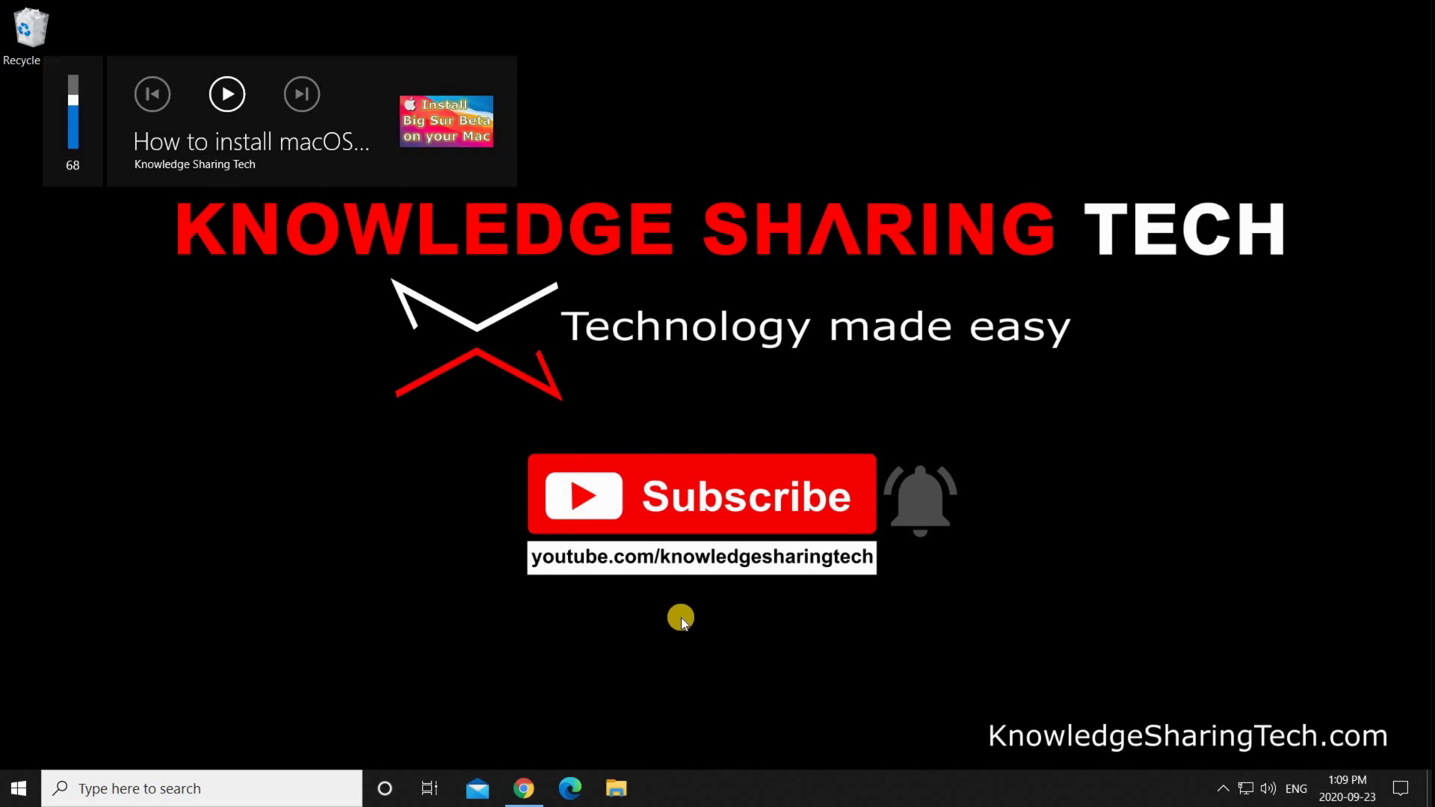
{"action": "scroll", "coordinate": [680, 618], "scroll_direction": "down", "scroll_amount": 3}
{"action": "left_click", "coordinate": [1223, 789]}
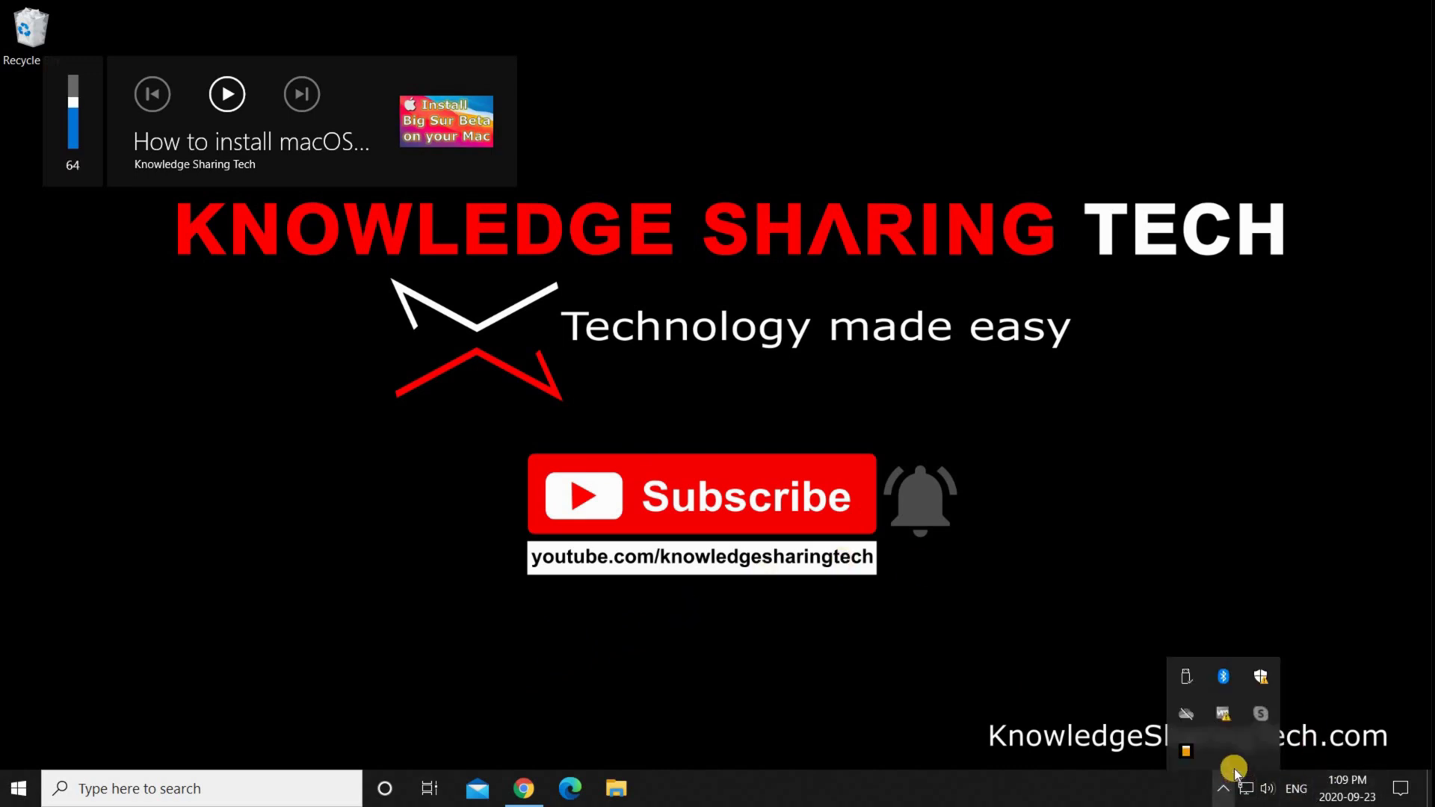
Choose Hide Volume OSD from the HideVolumeOSD tray icon menu.
{"action": "right_click", "coordinate": [1186, 738]}
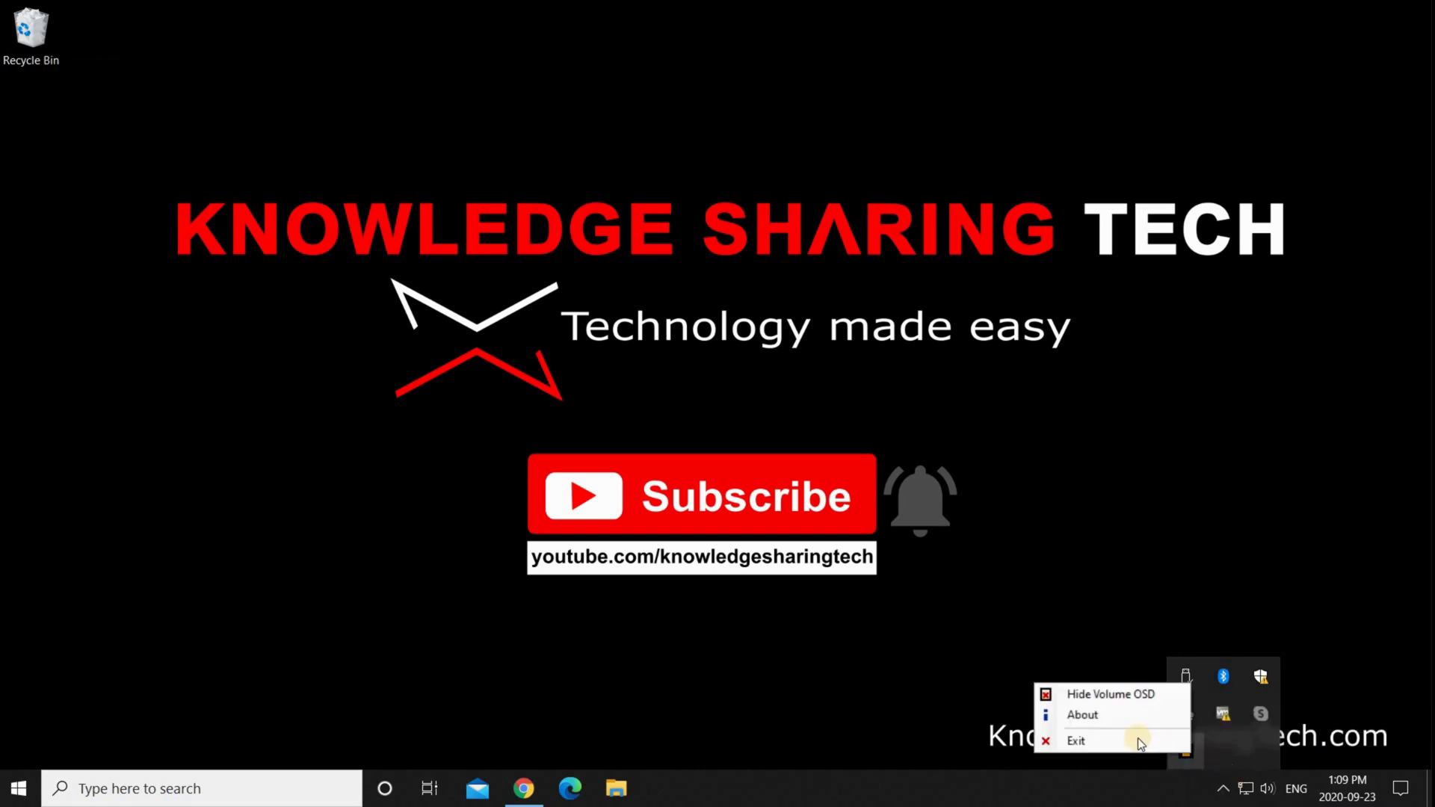
{"action": "left_click", "coordinate": [1090, 695]}
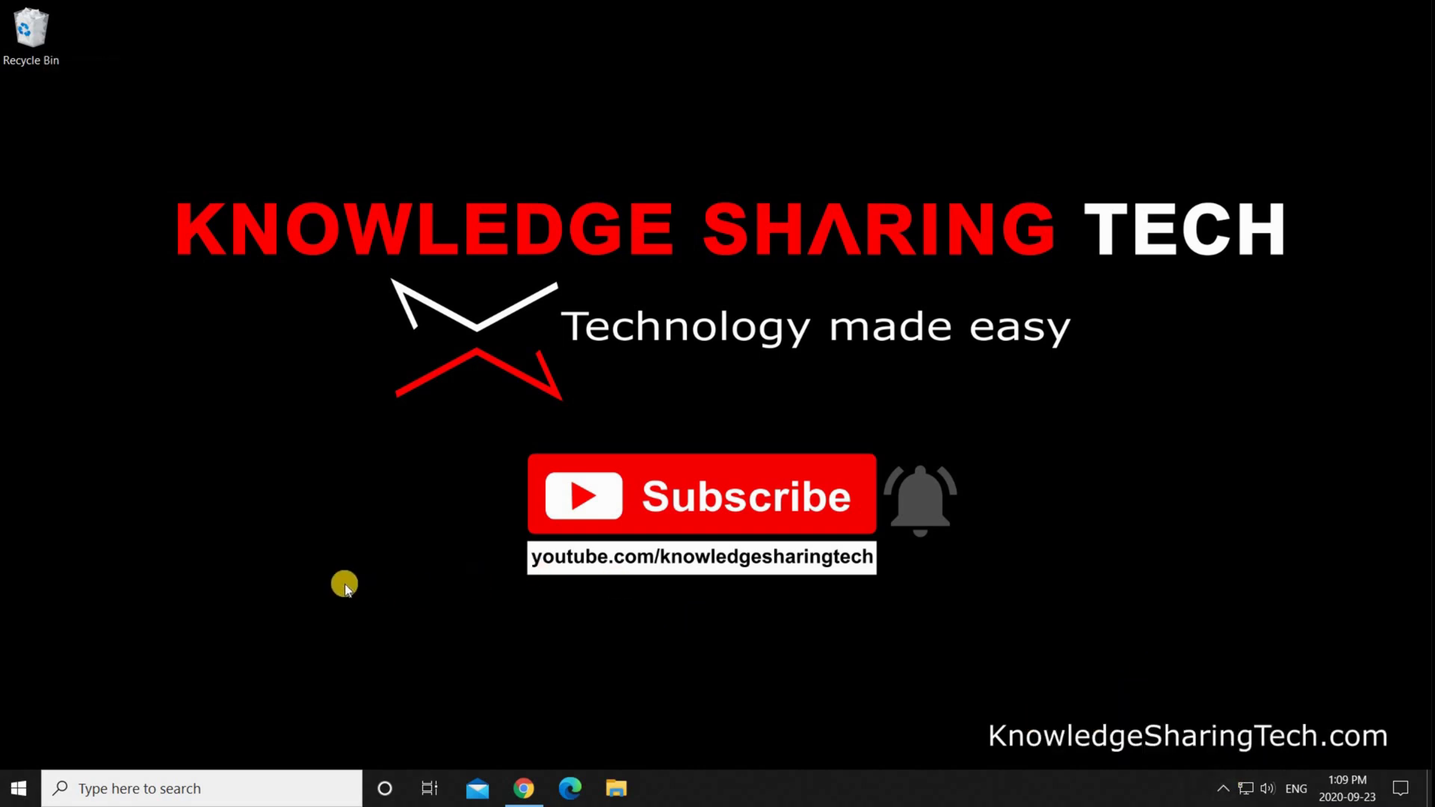